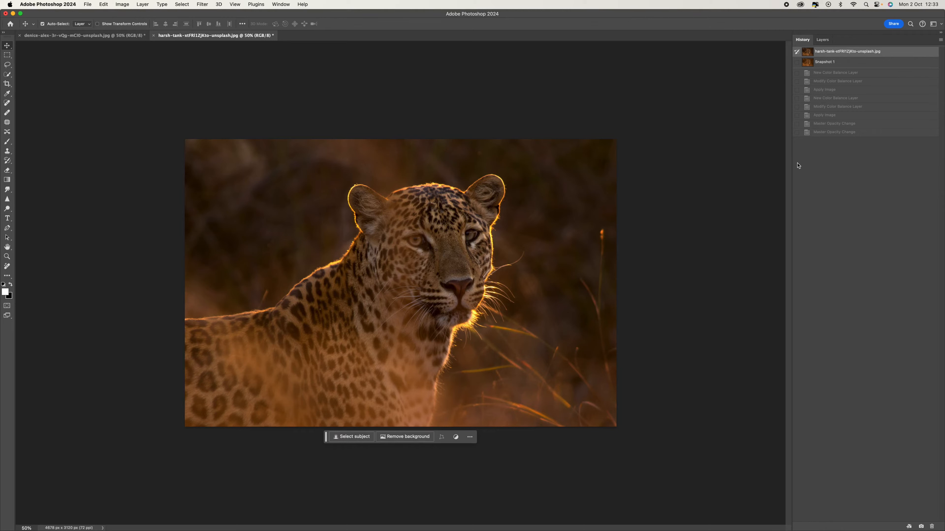
# Compare the saved snapshot of the edited leopard photo with the original opened state in the history.
pyautogui.click(857, 63)
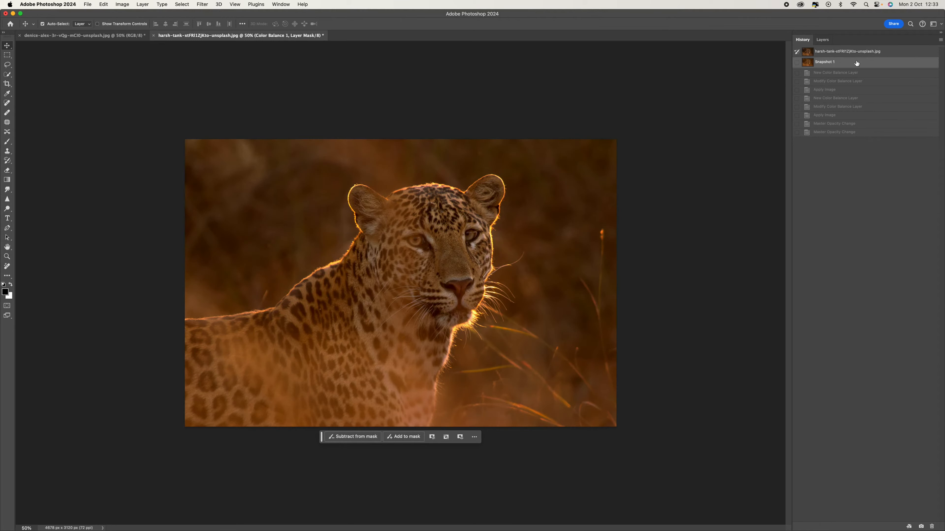
pyautogui.click(856, 56)
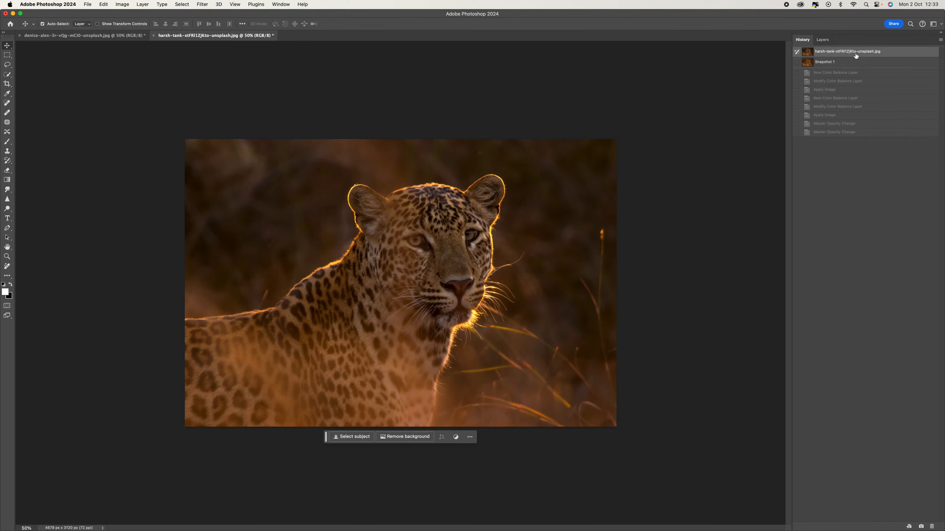
# Add a Color Balance adjustment layer above the Background and move its settings clear of the photo.
pyautogui.click(823, 39)
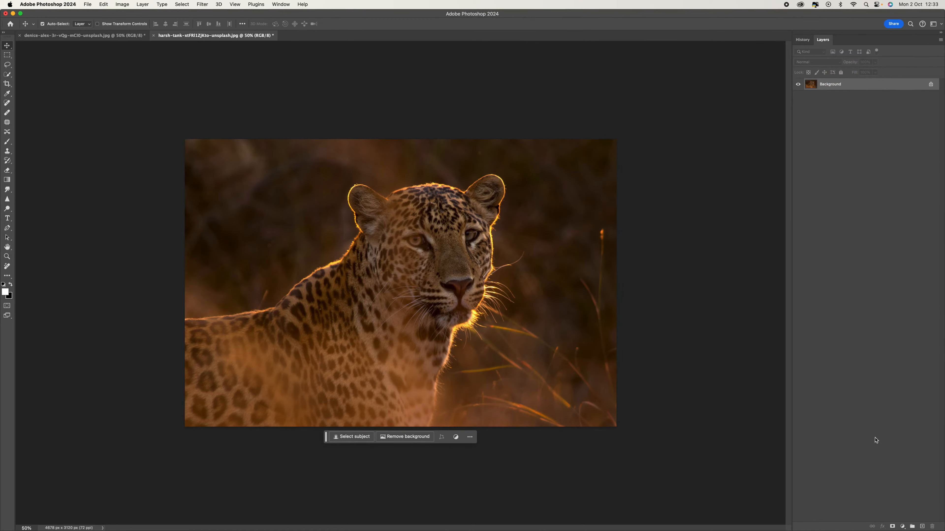
pyautogui.click(902, 526)
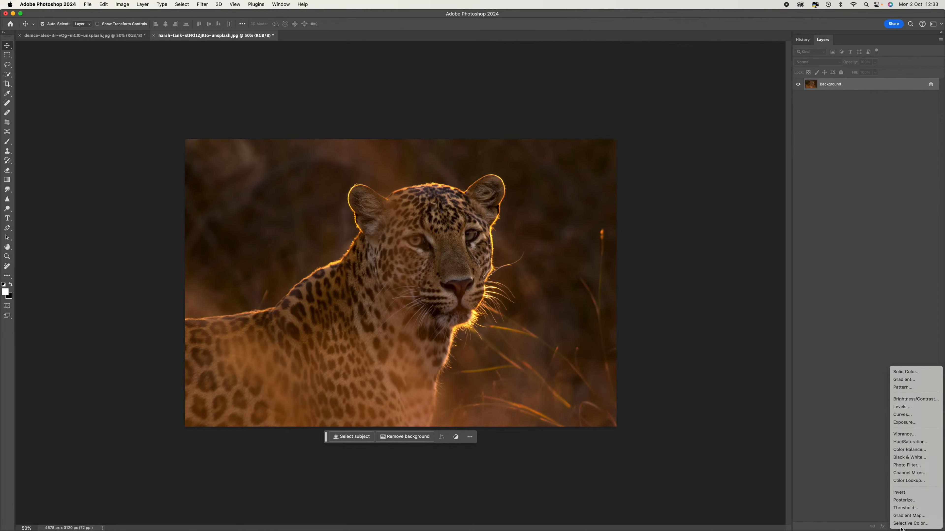
pyautogui.click(920, 451)
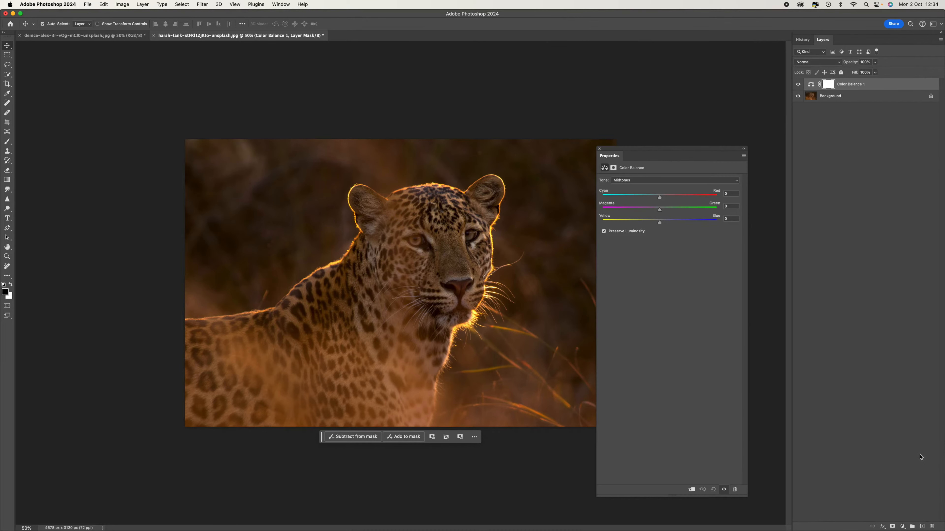
pyautogui.moveTo(690, 149); pyautogui.dragTo(722, 95)
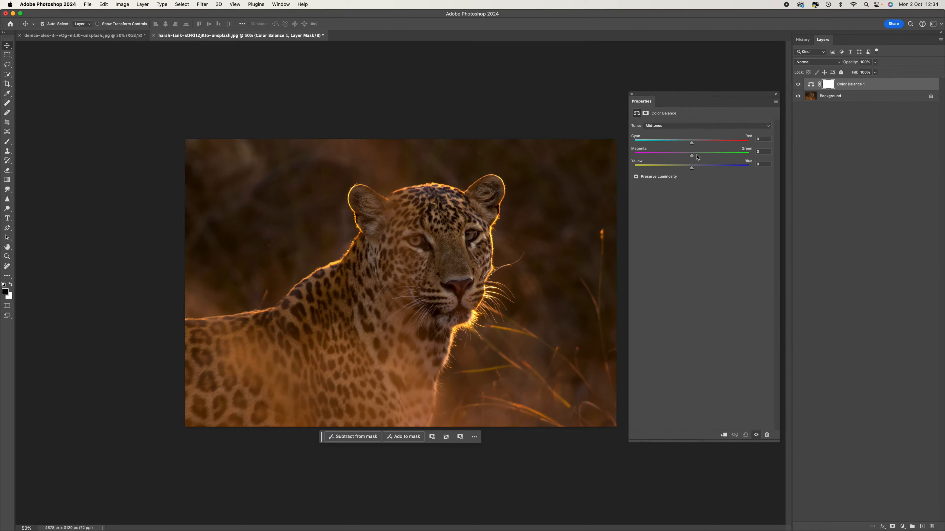
# Shift the Color Balance highlights to -34 toward yellow and slightly toward red, and close the settings.
pyautogui.click(665, 126)
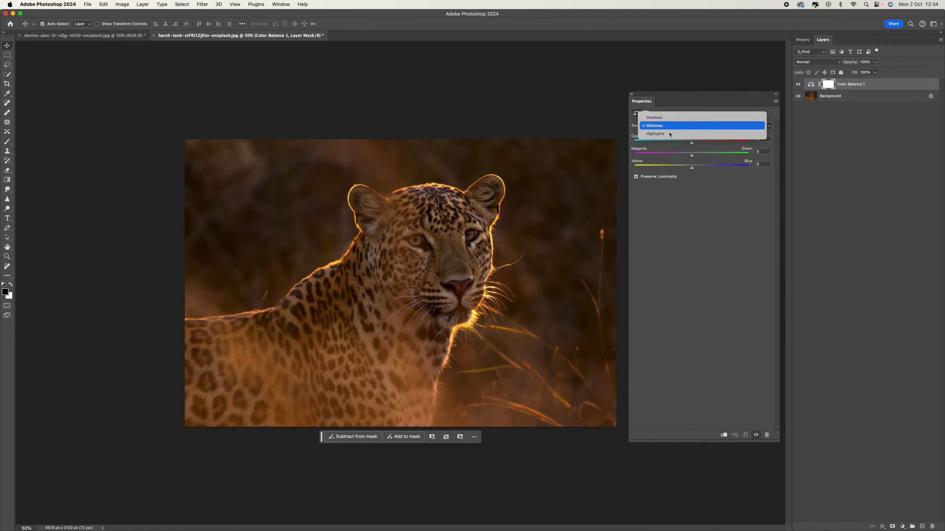
pyautogui.click(670, 134)
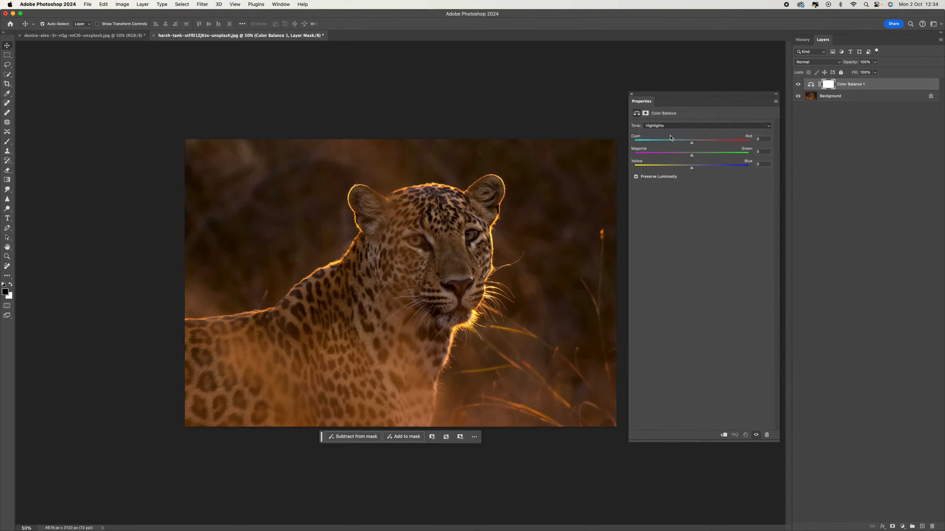
pyautogui.click(678, 169)
pyautogui.moveTo(677, 168); pyautogui.dragTo(673, 169)
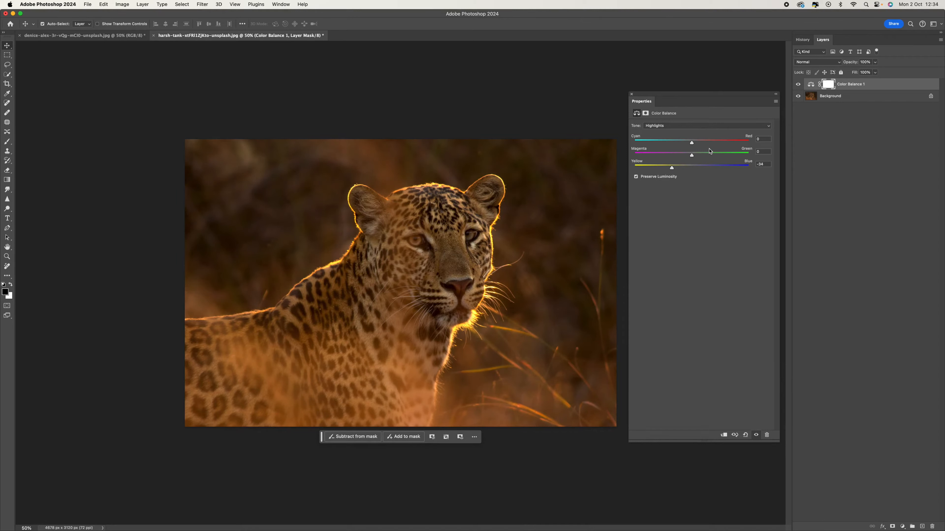
pyautogui.click(702, 141)
pyautogui.moveTo(702, 143); pyautogui.dragTo(700, 142)
pyautogui.click(632, 94)
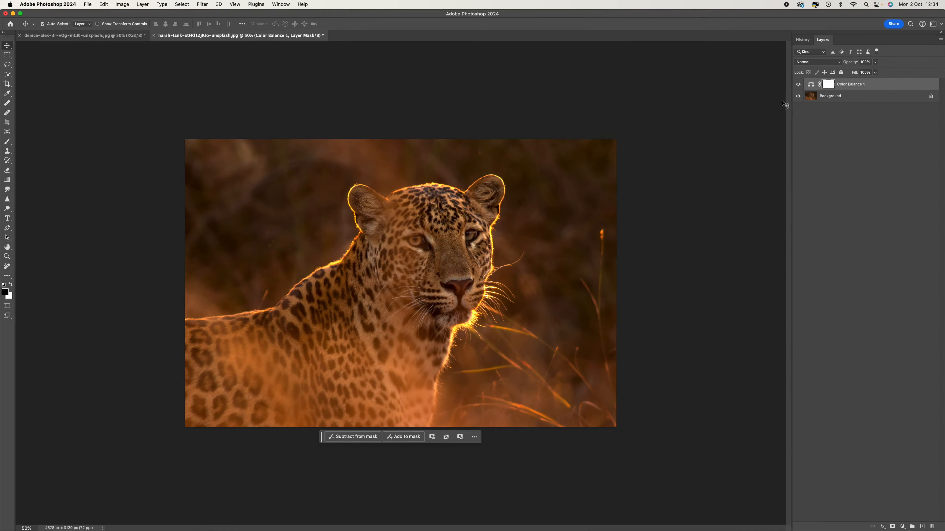
# Compare the photo with and without the Color Balance 1 layer by switching its visibility.
pyautogui.click(797, 86)
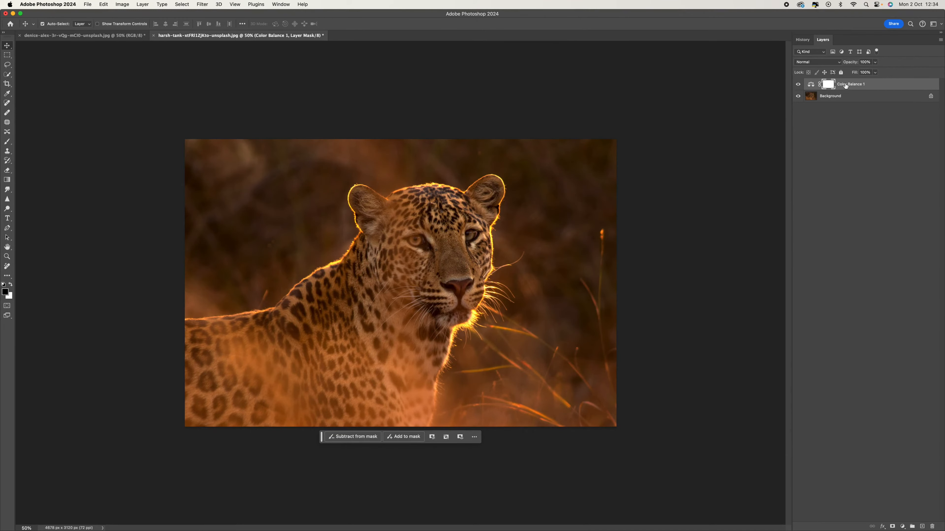
pyautogui.click(798, 85)
pyautogui.click(797, 86)
pyautogui.click(797, 86)
pyautogui.click(797, 85)
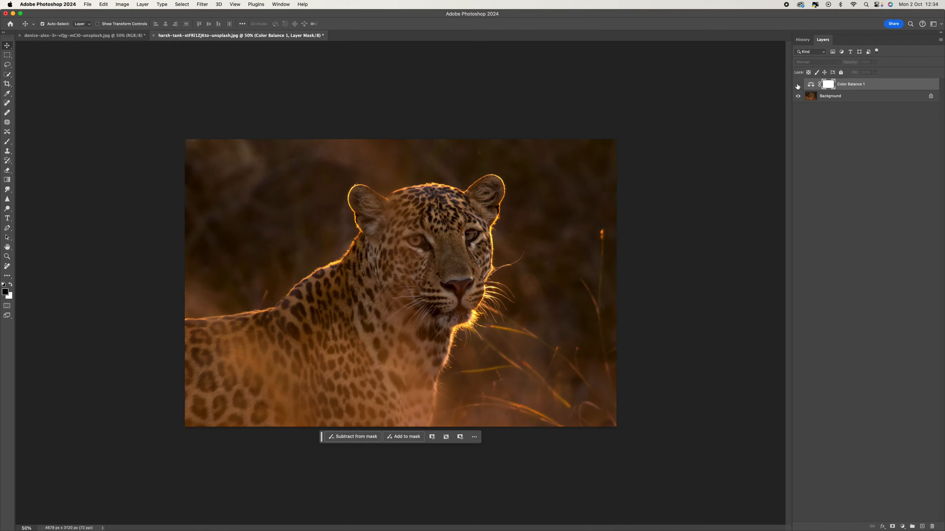
pyautogui.click(798, 86)
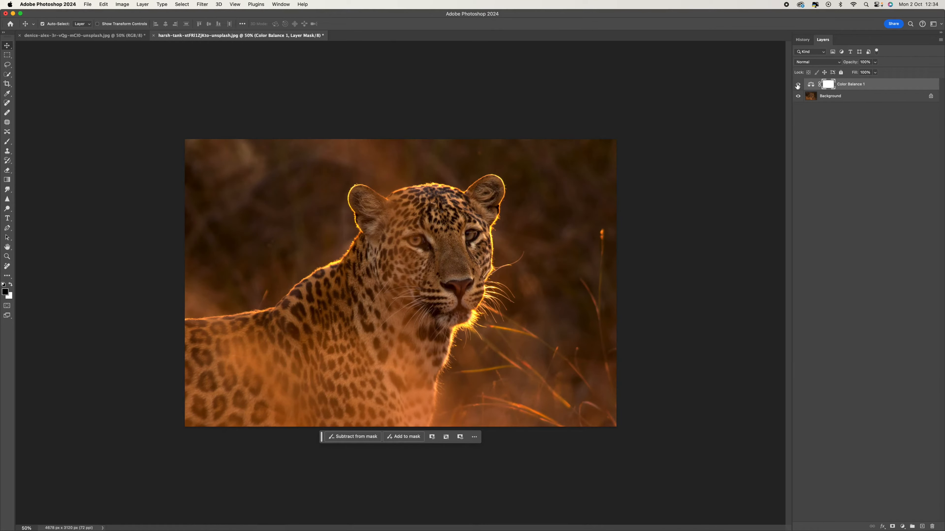
pyautogui.click(797, 86)
pyautogui.click(798, 85)
# Start Apply Image on the Color Balance 1 layer mask, using the merged layer and RGB channel as source.
pyautogui.click(123, 4)
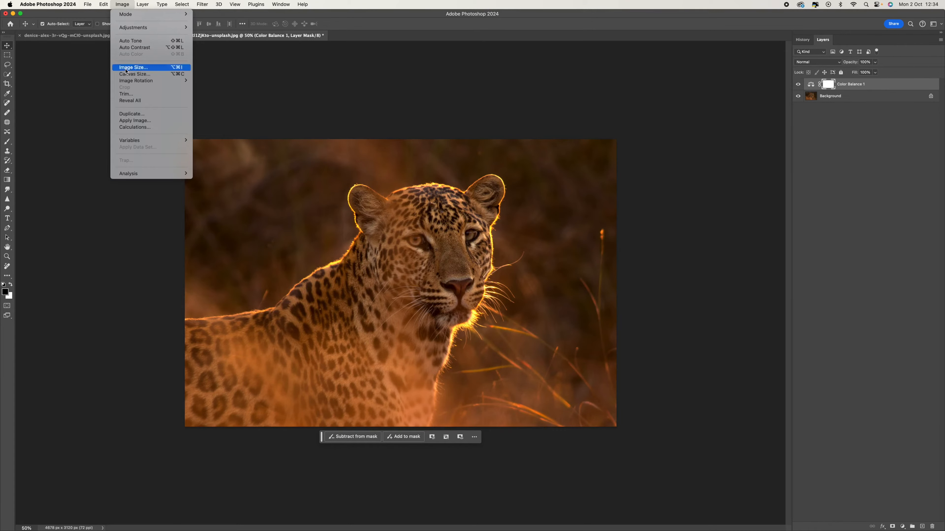
pyautogui.click(142, 123)
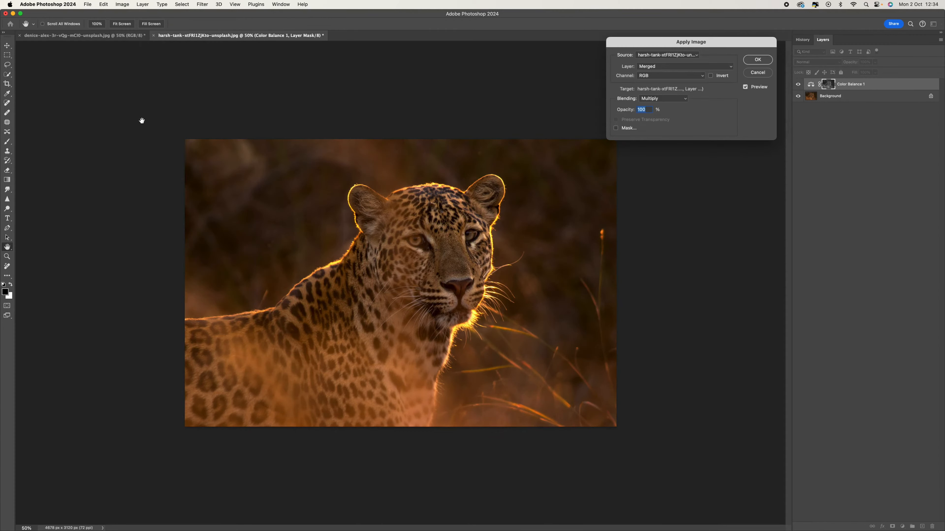
pyautogui.click(723, 40)
pyautogui.moveTo(723, 40); pyautogui.dragTo(726, 34)
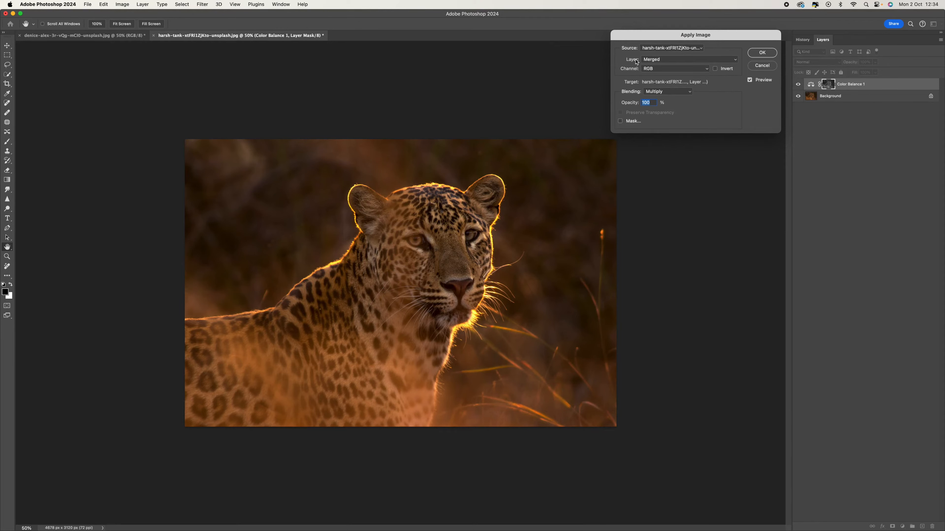
pyautogui.click(667, 69)
pyautogui.click(664, 69)
# Try Normal as the Apply Image blending mode and return it to Multiply.
pyautogui.click(683, 93)
pyautogui.click(683, 93)
pyautogui.click(678, 93)
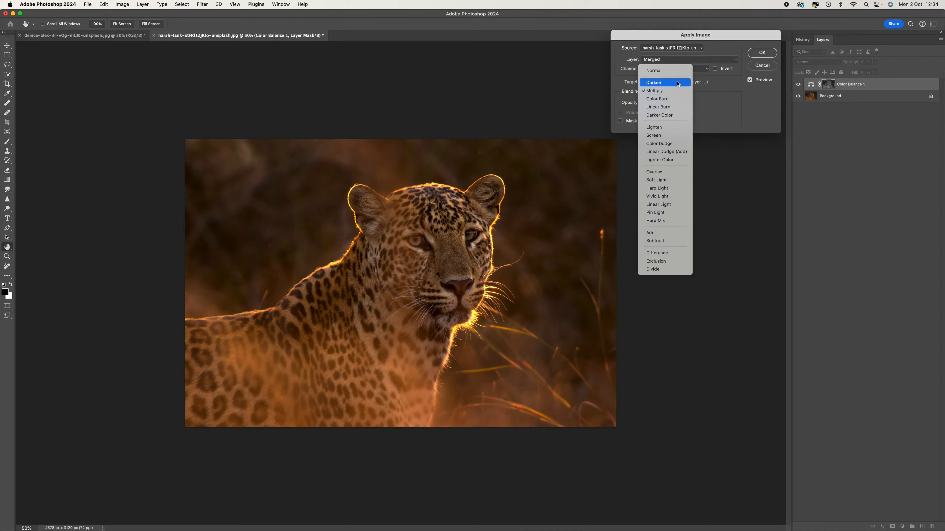
pyautogui.click(678, 73)
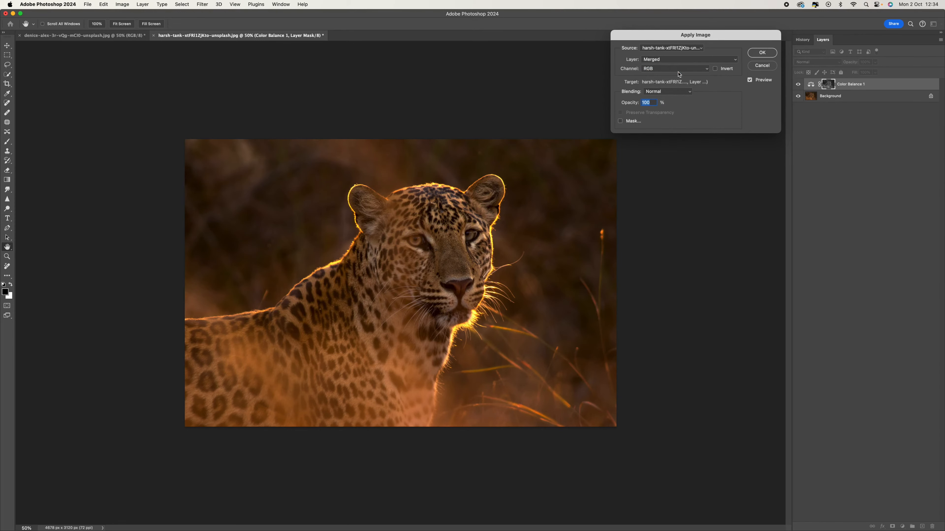
pyautogui.click(684, 93)
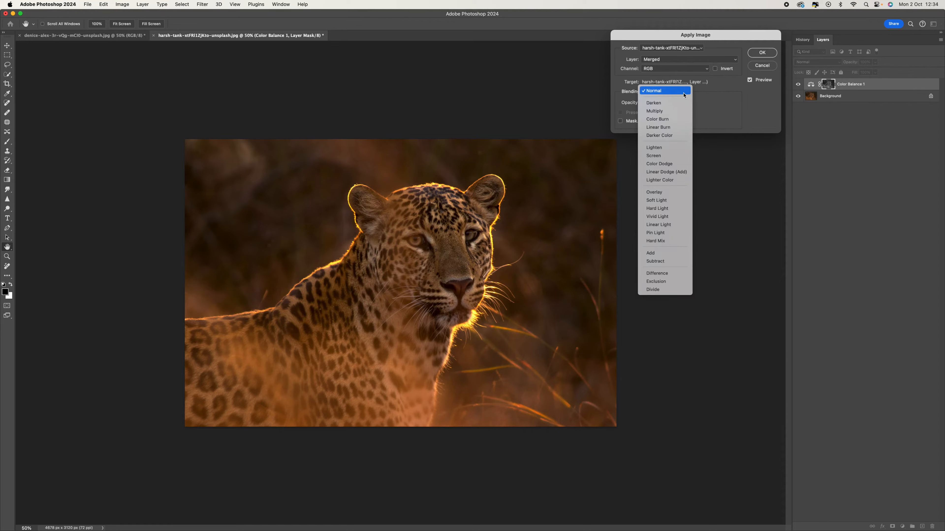
pyautogui.click(672, 111)
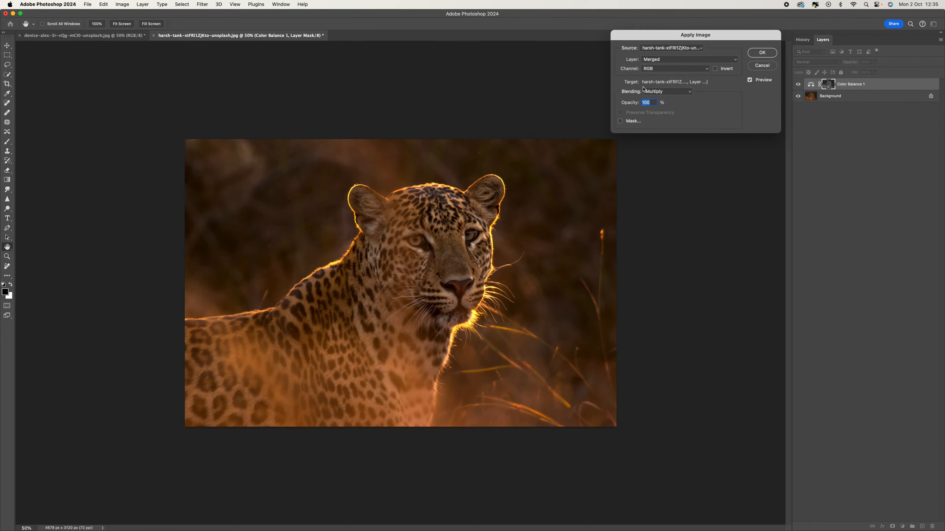
# Compare the inverted and non-inverted source for the Color Balance 1 mask, and apply the image with Invert enabled.
pyautogui.click(750, 80)
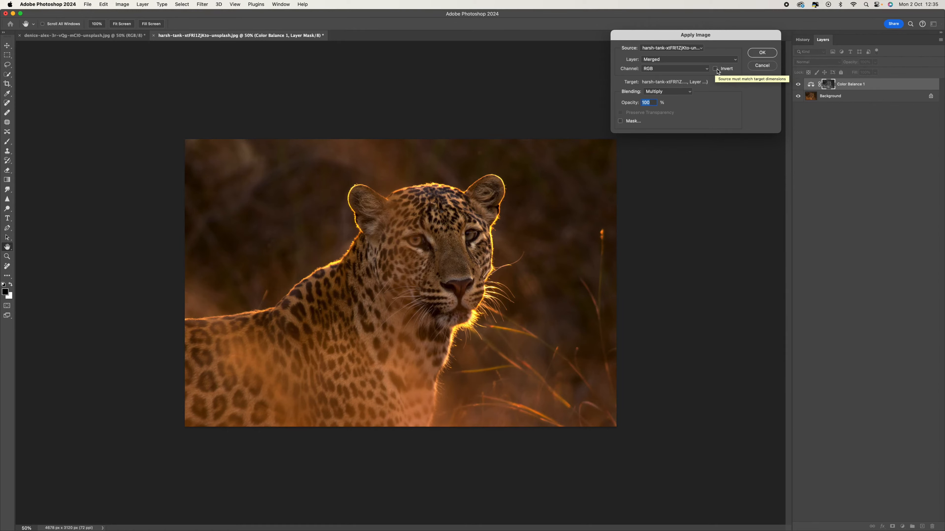
pyautogui.click(715, 69)
pyautogui.click(715, 69)
pyautogui.click(715, 69)
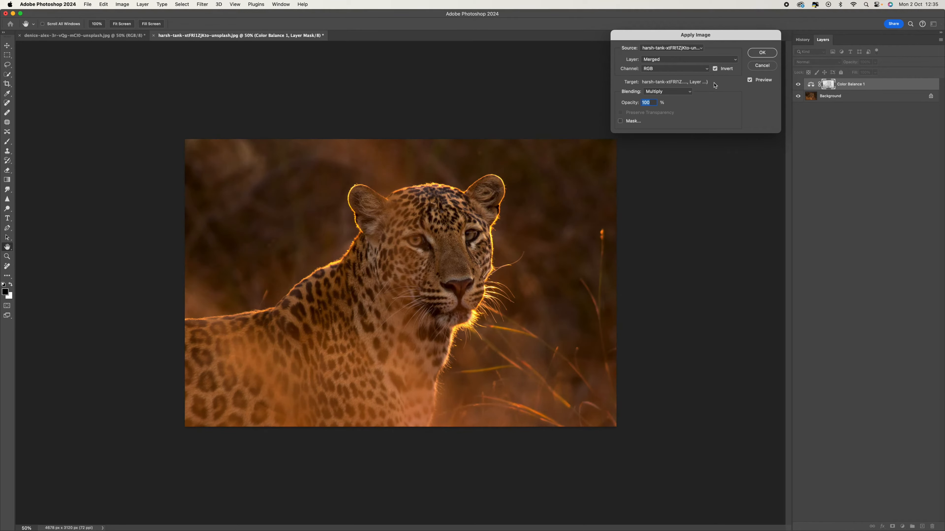
pyautogui.click(715, 69)
pyautogui.click(715, 70)
pyautogui.click(715, 70)
pyautogui.click(715, 69)
pyautogui.click(762, 52)
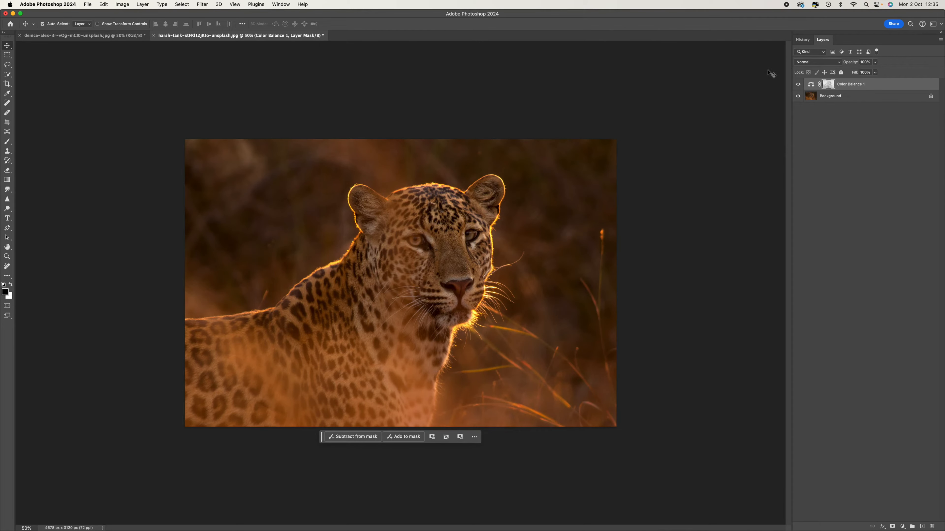
# Inspect the Color Balance 1 mask on its own and compare the photo with and without the masked layer.
pyautogui.keyDown('alt'); pyautogui.click(830, 85); pyautogui.keyUp('alt')
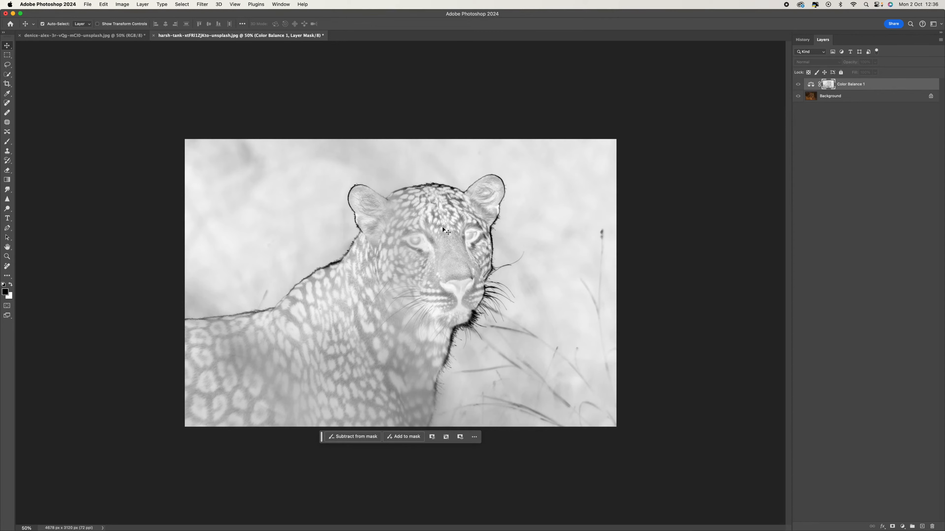
pyautogui.keyDown('alt'); pyautogui.click(831, 85); pyautogui.keyUp('alt')
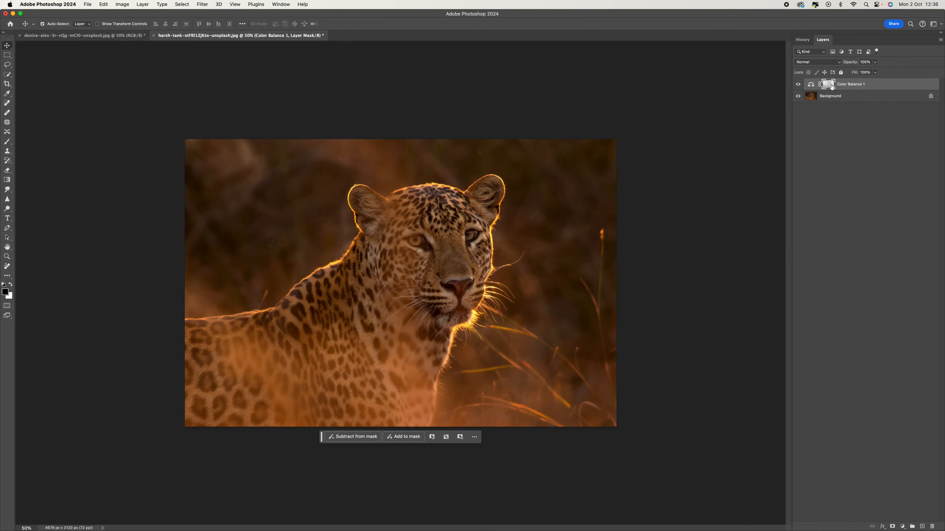
pyautogui.click(798, 85)
pyautogui.click(798, 85)
pyautogui.click(799, 85)
pyautogui.click(799, 85)
pyautogui.click(799, 86)
pyautogui.click(799, 86)
pyautogui.click(799, 85)
pyautogui.click(799, 86)
pyautogui.click(799, 85)
pyautogui.click(799, 86)
# Add a second Color Balance adjustment layer above the first and set its tone to Shadows.
pyautogui.click(903, 527)
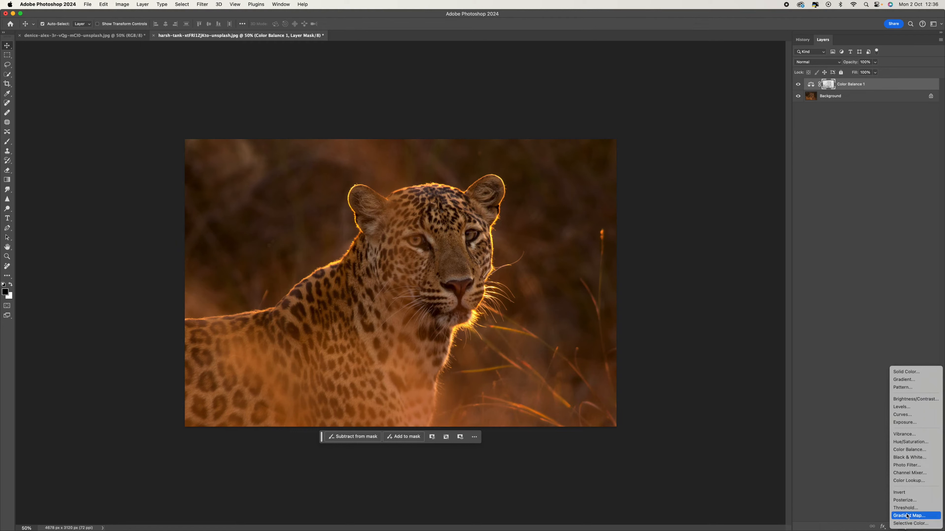
pyautogui.click(930, 450)
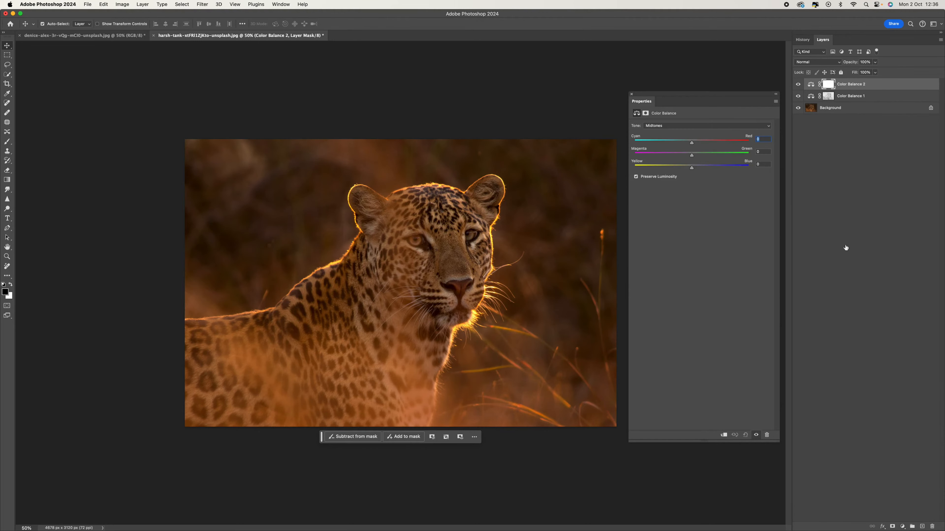
pyautogui.click(686, 126)
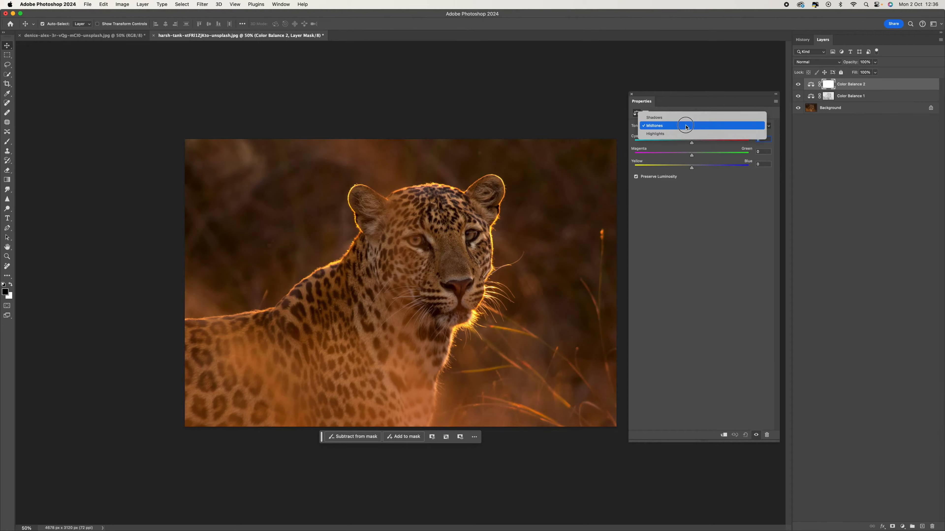
pyautogui.click(687, 119)
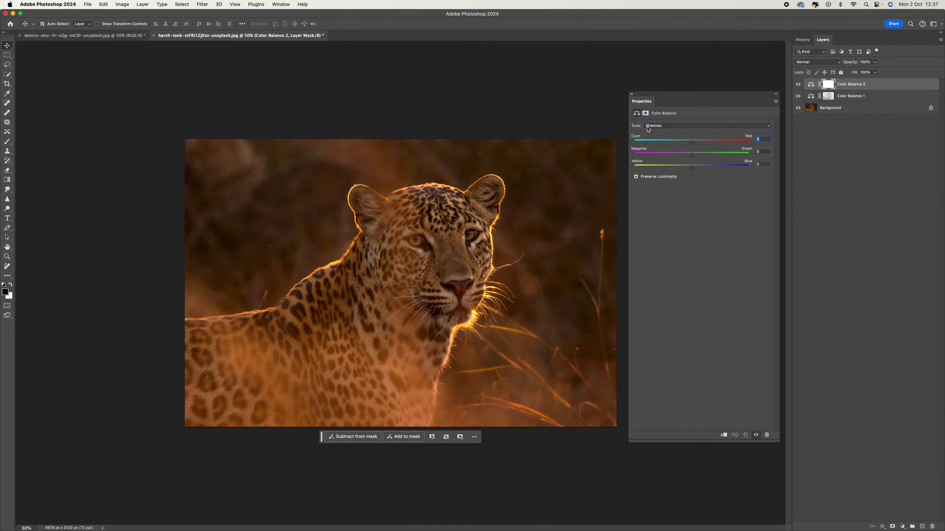
# Shift the second Color Balance layer's shadows to +14 toward blue and slightly toward cyan, and close the settings.
pyautogui.click(704, 169)
pyautogui.moveTo(704, 169); pyautogui.dragTo(700, 169)
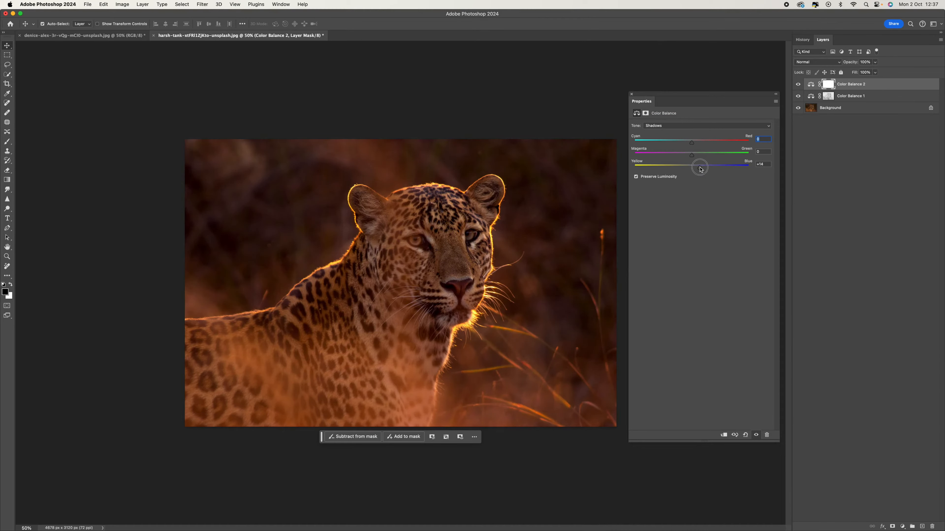
pyautogui.moveTo(691, 142); pyautogui.dragTo(685, 143)
pyautogui.click(631, 94)
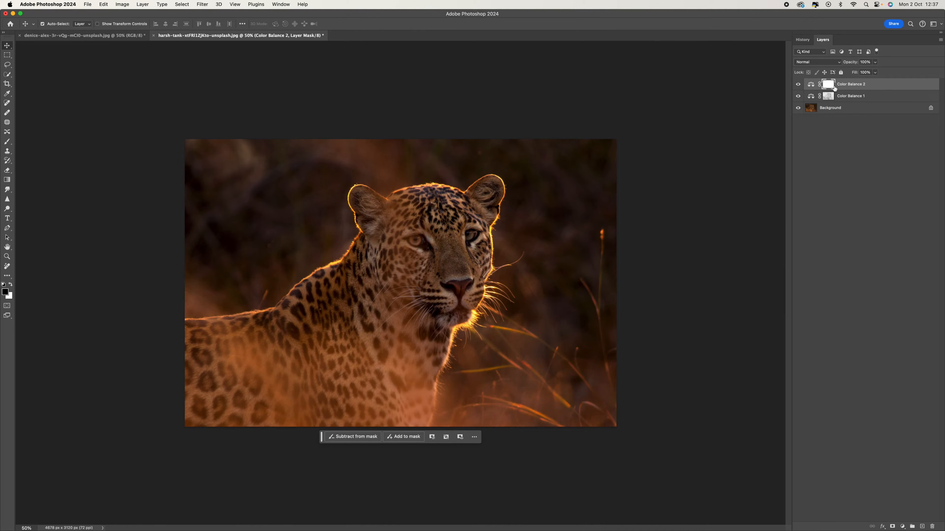
# Apply the merged RGB image to the Color Balance 2 mask in Multiply mode, comparing Invert on and off and leaving it off.
pyautogui.click(122, 4)
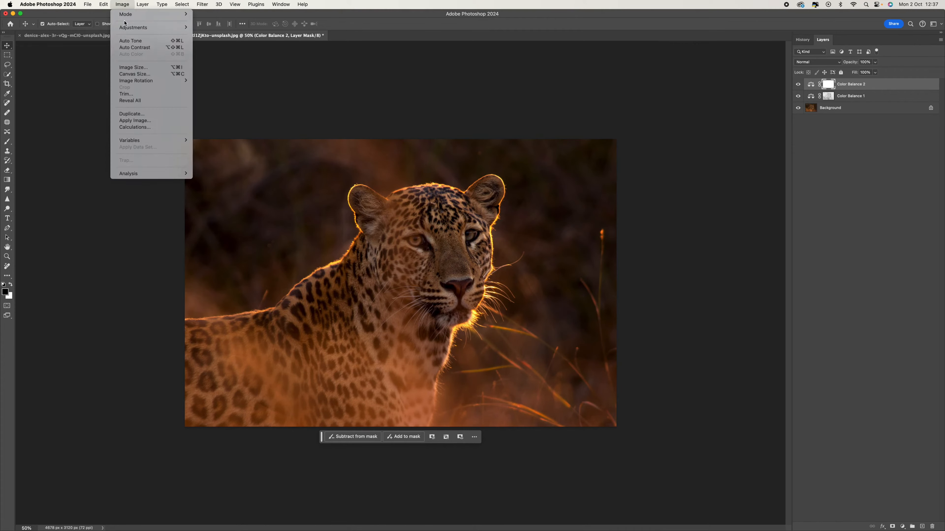
pyautogui.click(147, 120)
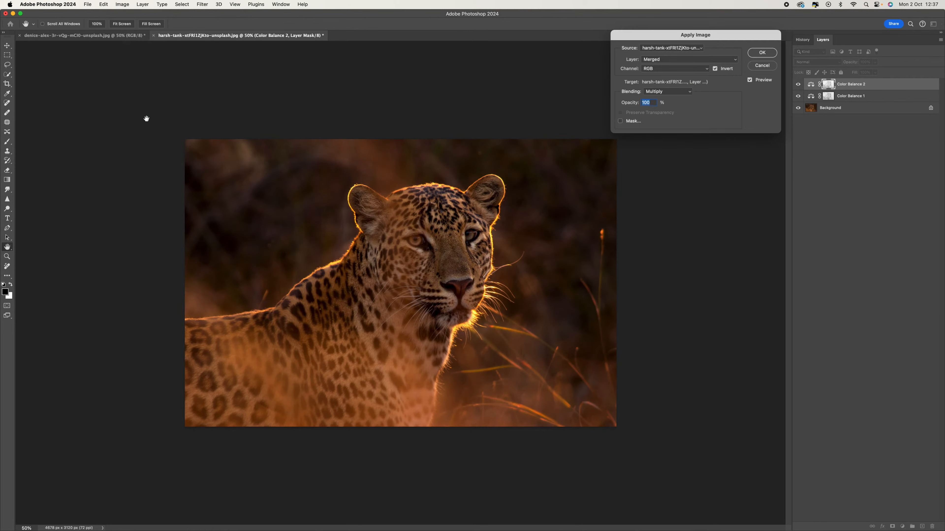
pyautogui.click(715, 69)
pyautogui.click(715, 69)
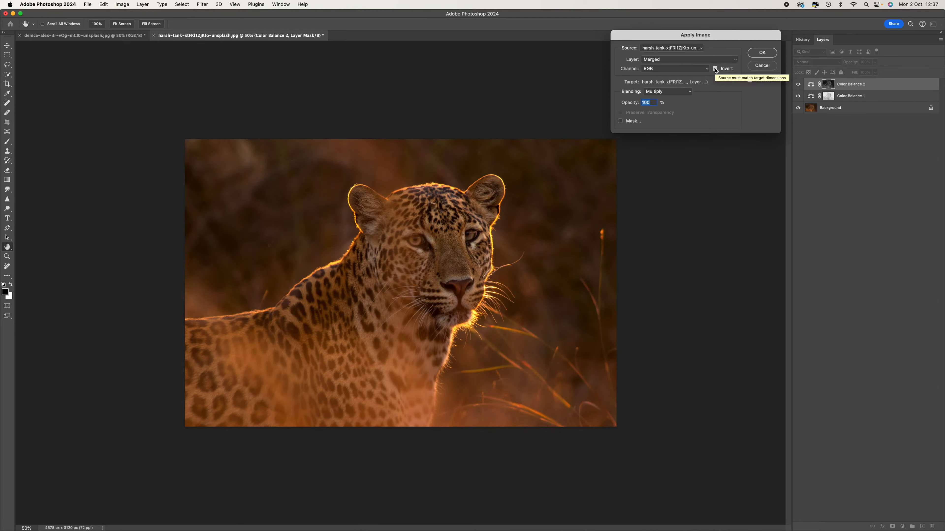
pyautogui.click(715, 68)
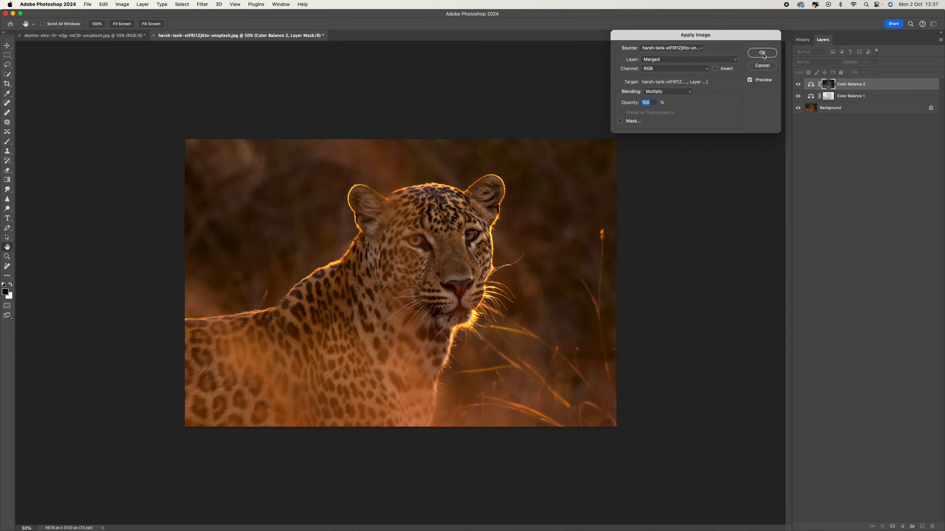
pyautogui.click(762, 53)
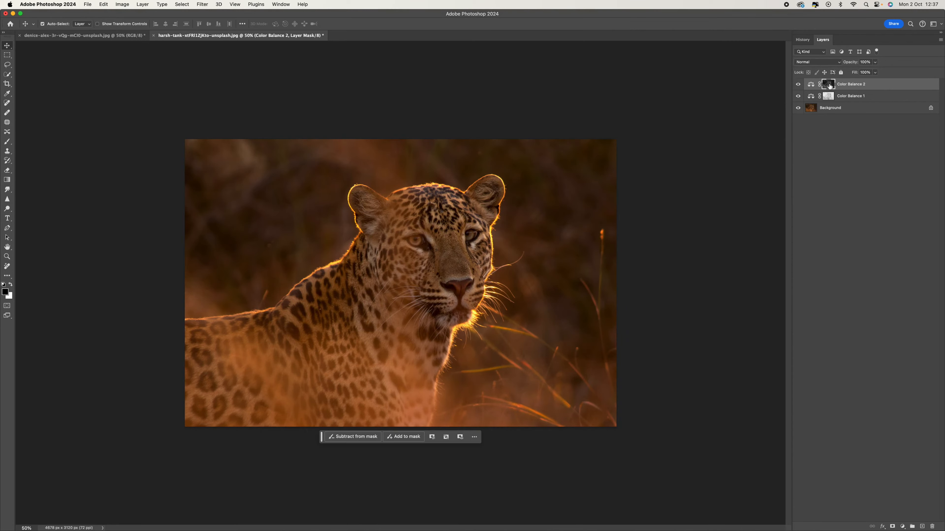
# Inspect the Color Balance 2 mask on its own and compare the photo with each Color Balance layer hidden and shown.
pyautogui.keyDown('alt'); pyautogui.click(829, 85); pyautogui.keyUp('alt')
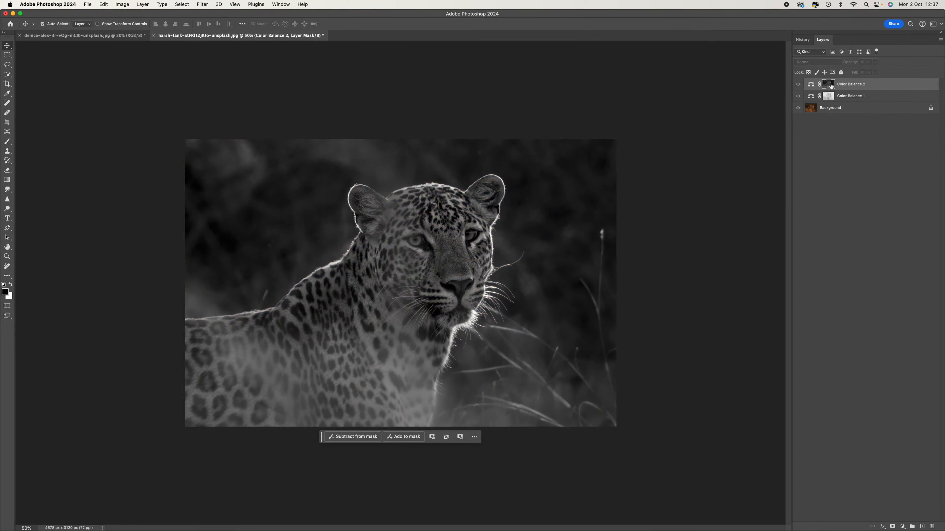
pyautogui.keyDown('alt'); pyautogui.click(830, 86); pyautogui.keyUp('alt')
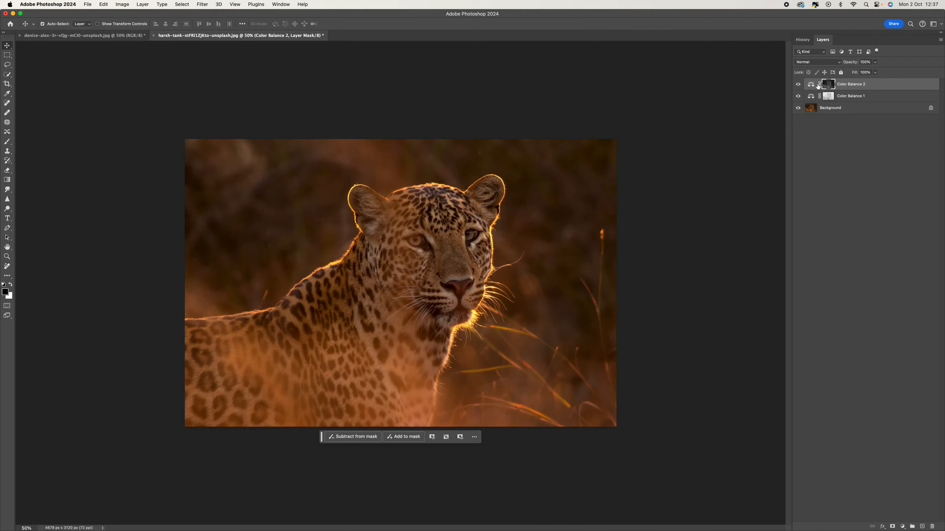
pyautogui.click(798, 84)
pyautogui.click(797, 96)
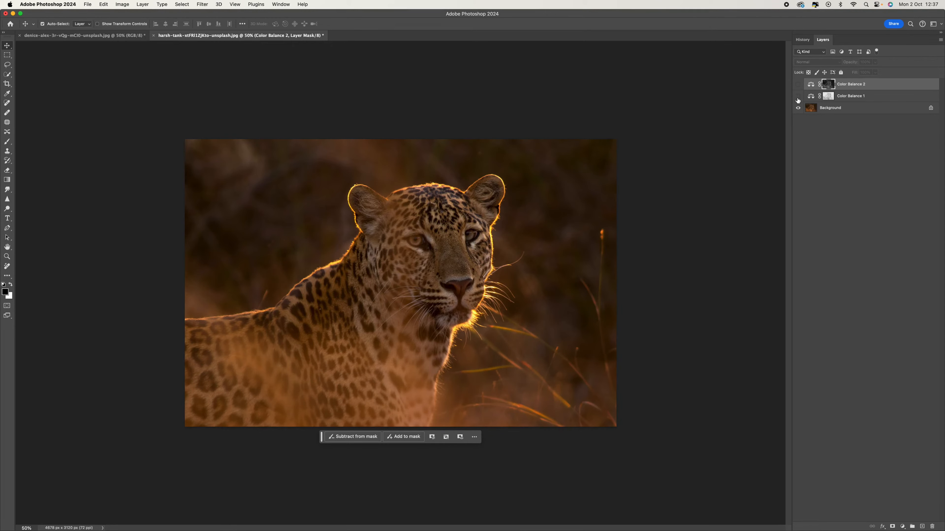
pyautogui.click(797, 98)
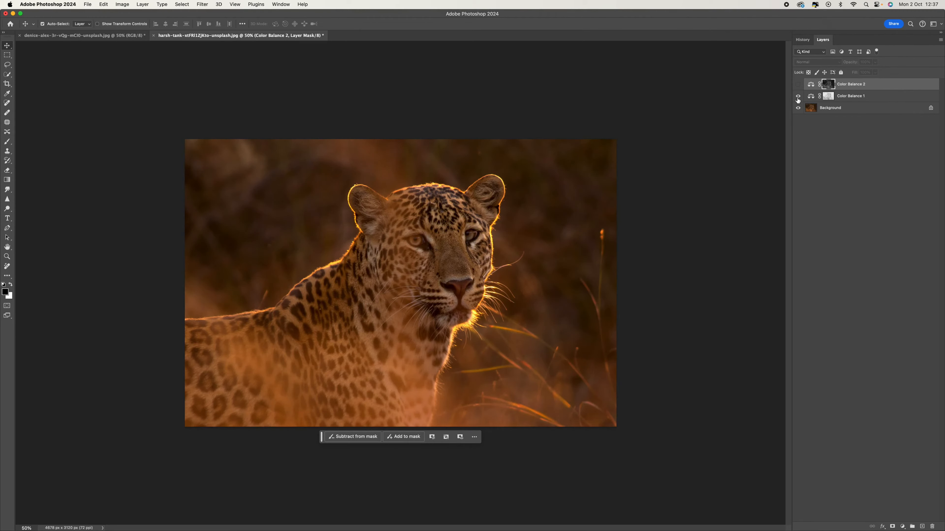
pyautogui.click(797, 97)
pyautogui.click(797, 98)
pyautogui.click(798, 84)
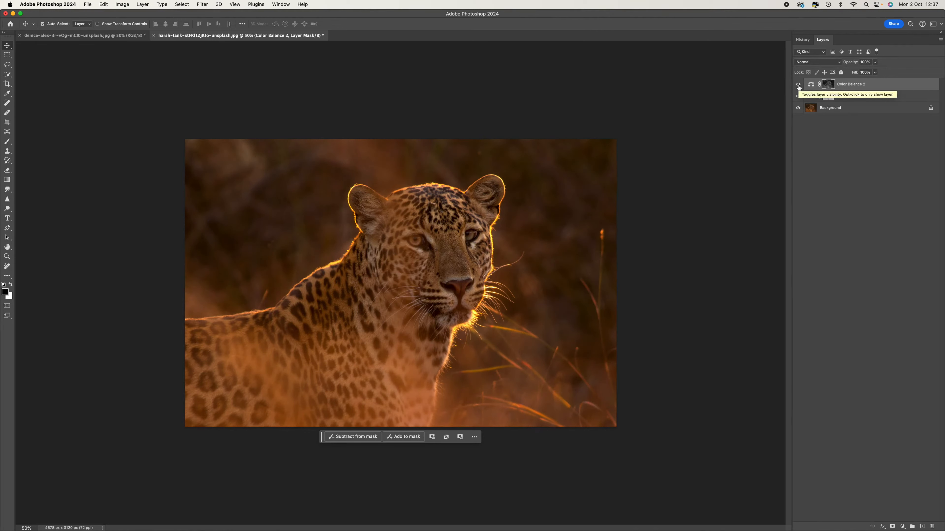
pyautogui.click(798, 86)
pyautogui.click(798, 86)
pyautogui.click(798, 86)
pyautogui.click(798, 86)
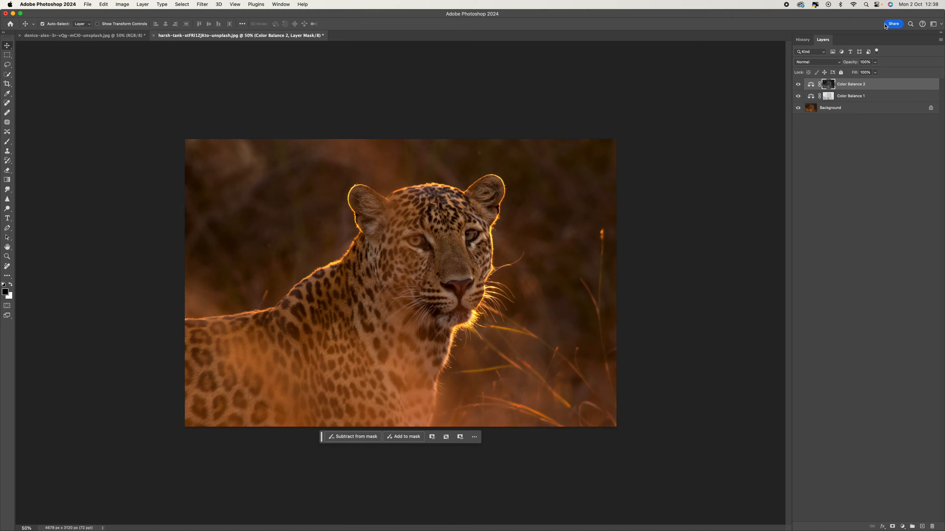
# Revert the leopard photo to its original opened state in the history and return to the layers.
pyautogui.click(802, 40)
pyautogui.click(834, 51)
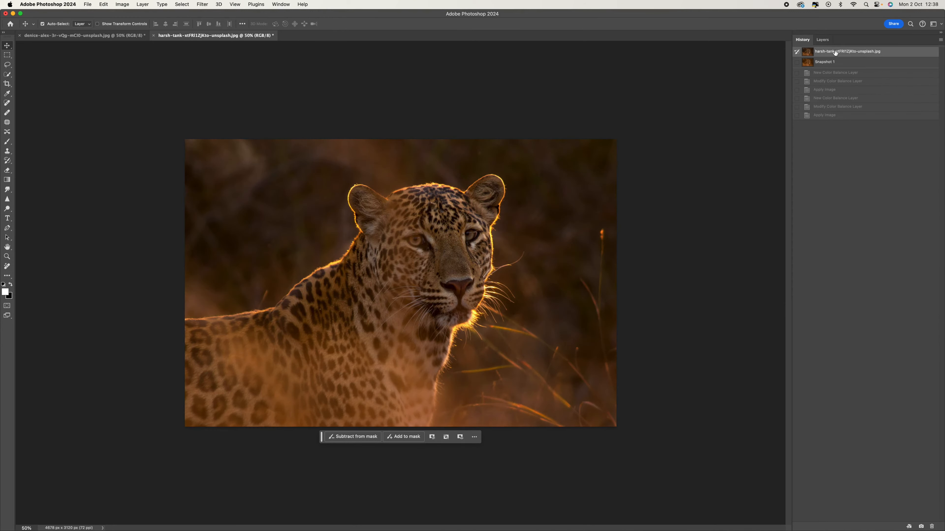
pyautogui.click(830, 40)
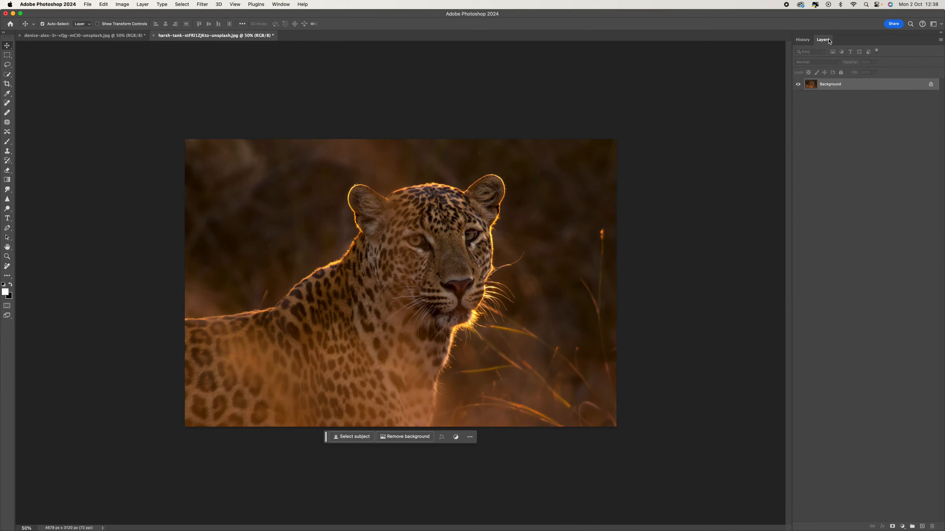
# Add a Color Balance adjustment layer and set its highlights to about +29 toward red and -38 toward yellow.
pyautogui.click(902, 527)
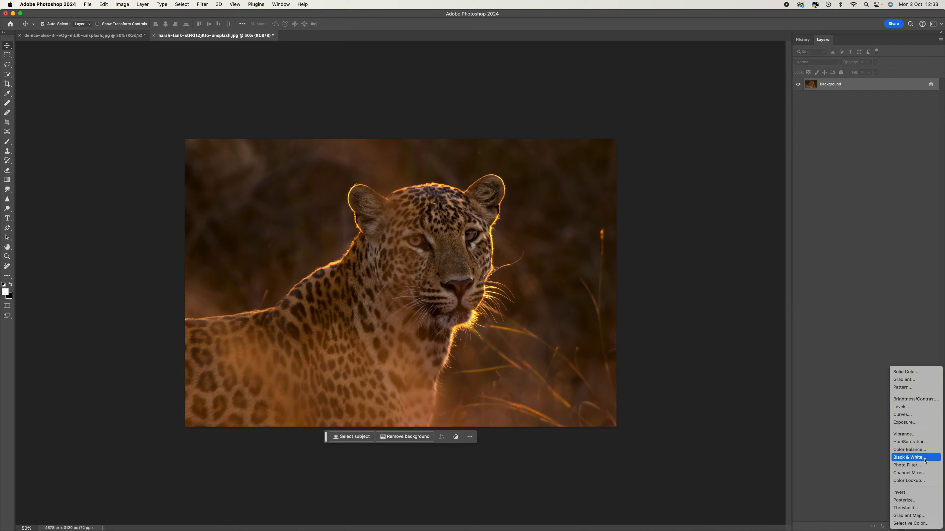
pyautogui.click(909, 450)
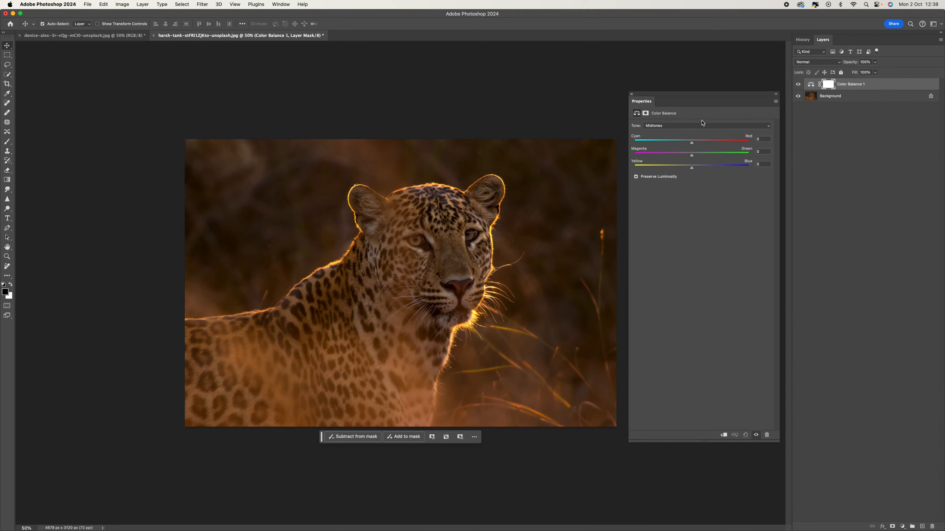
pyautogui.click(703, 123)
pyautogui.click(699, 132)
pyautogui.click(670, 168)
pyautogui.click(707, 143)
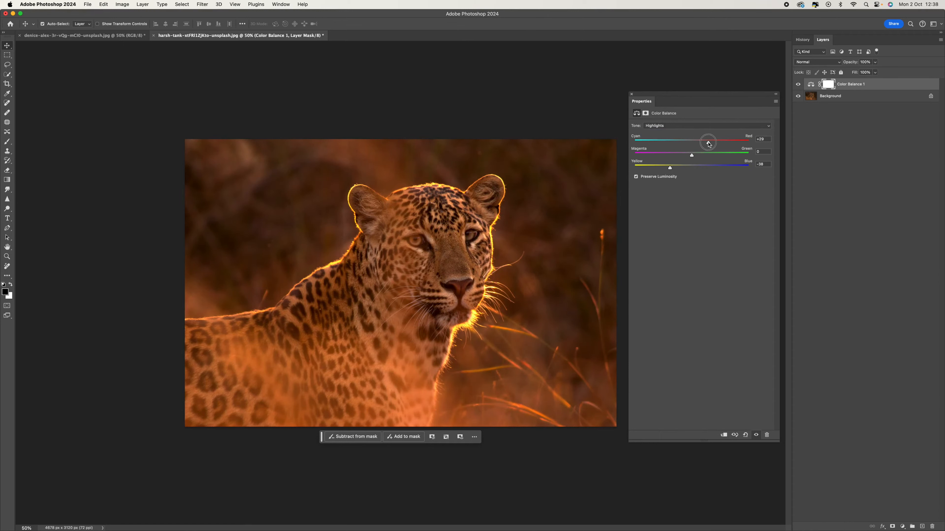
pyautogui.click(631, 94)
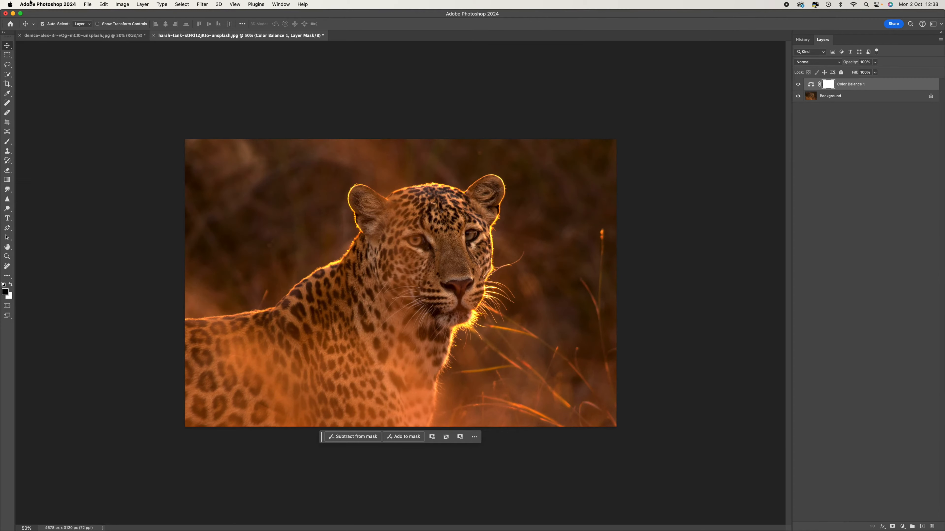
# Apply the merged RGB image to the highlights Color Balance mask in Multiply mode with Invert enabled.
pyautogui.click(121, 4)
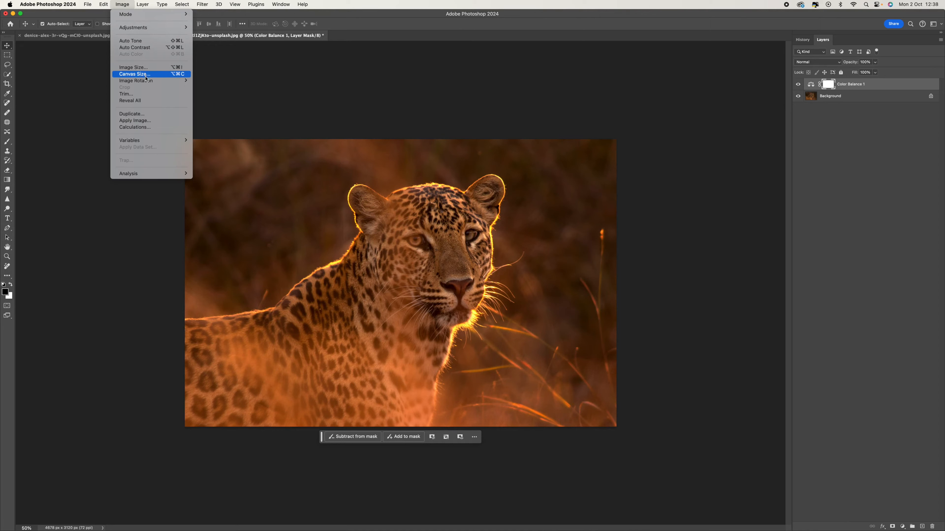
pyautogui.click(145, 120)
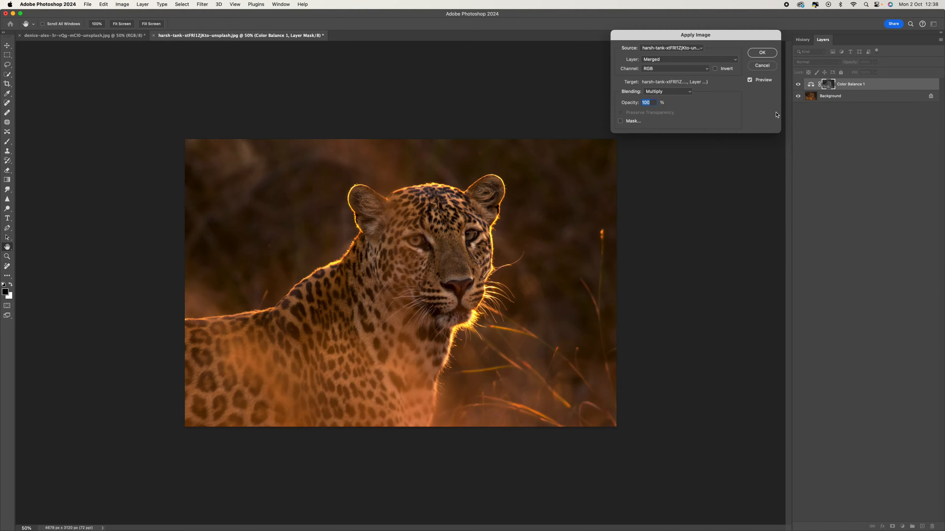
pyautogui.click(714, 69)
pyautogui.click(761, 53)
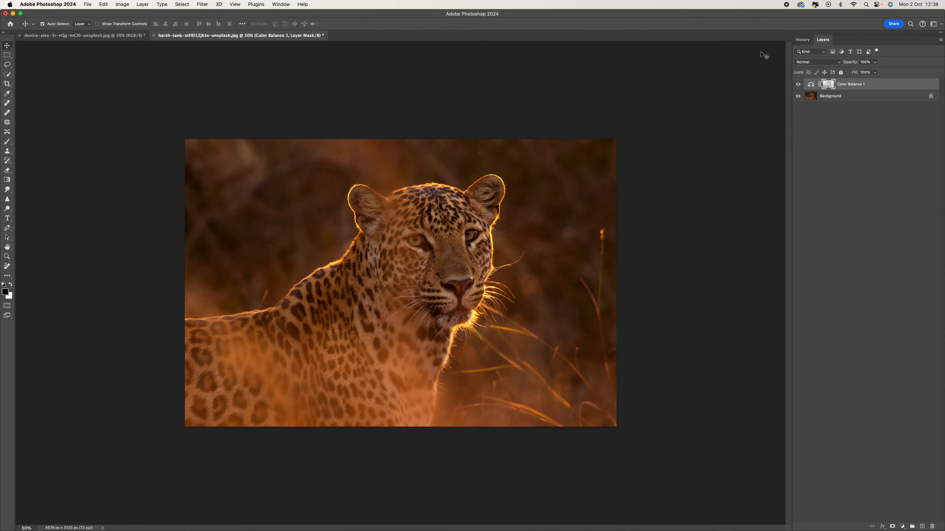
# Add a second Color Balance adjustment layer and set its shadows to +11 toward blue.
pyautogui.click(902, 521)
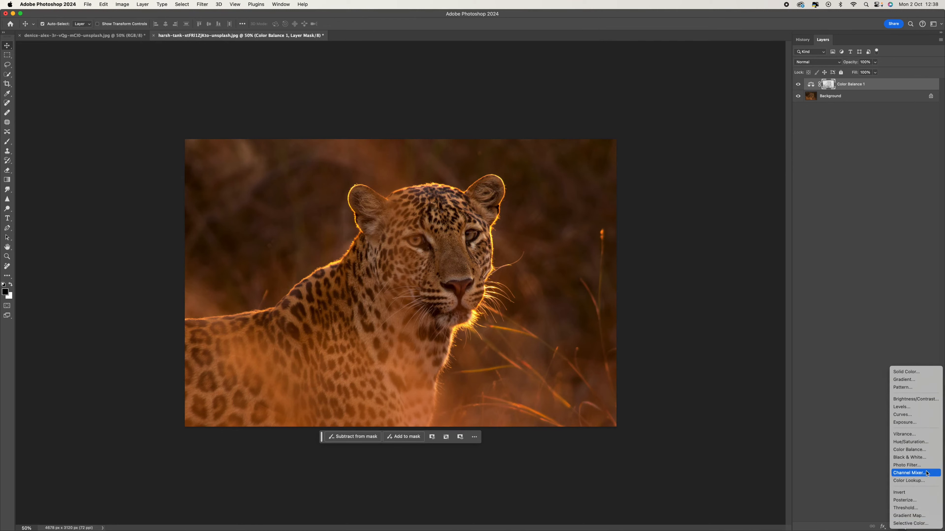
pyautogui.click(928, 450)
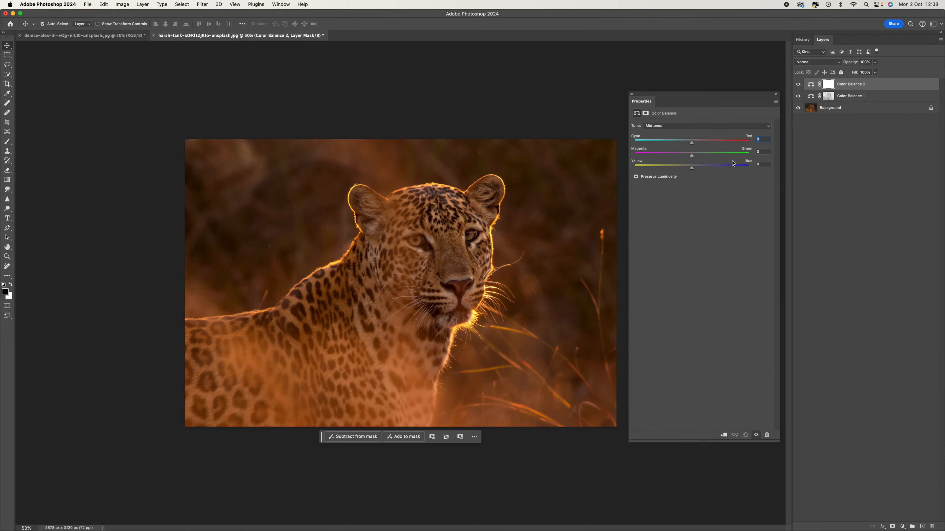
pyautogui.click(711, 127)
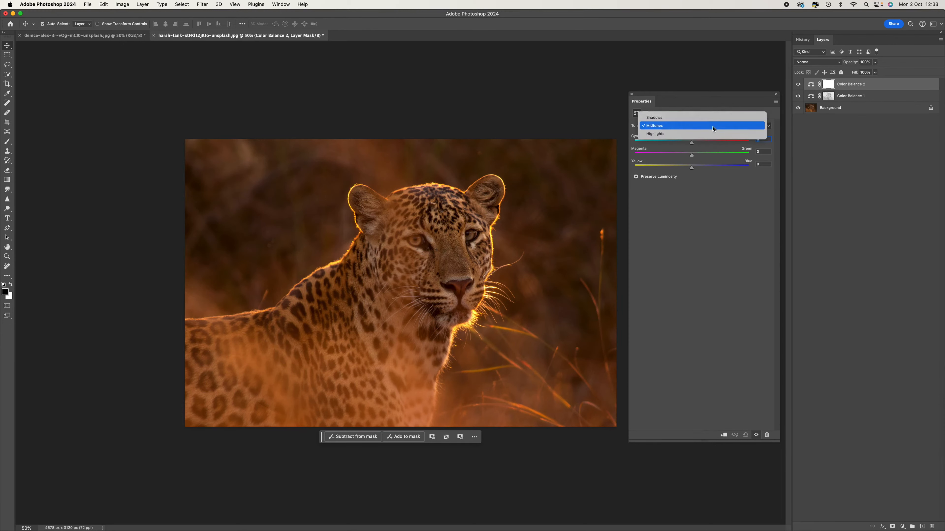
pyautogui.click(710, 117)
pyautogui.moveTo(697, 167); pyautogui.dragTo(697, 170)
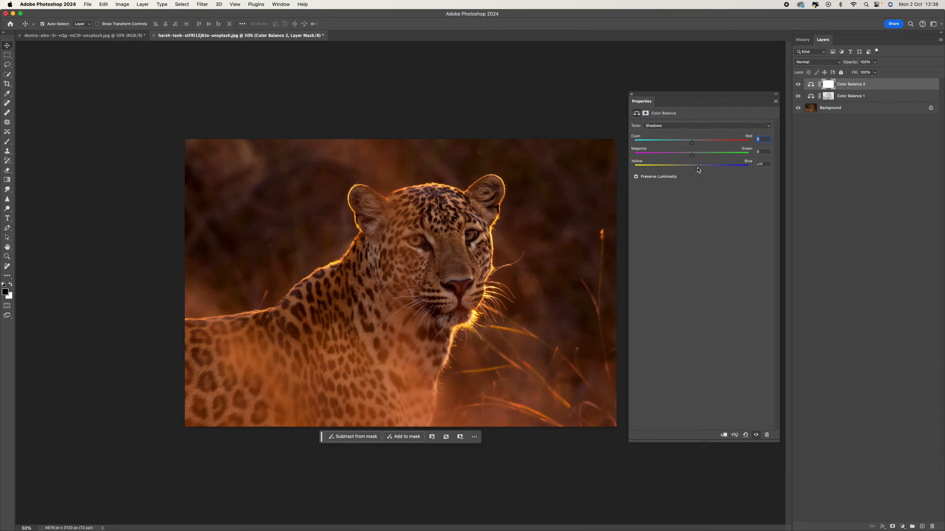
pyautogui.click(631, 95)
# Apply the merged RGB image to the shadows Color Balance mask in Multiply mode with Invert disabled.
pyautogui.click(123, 4)
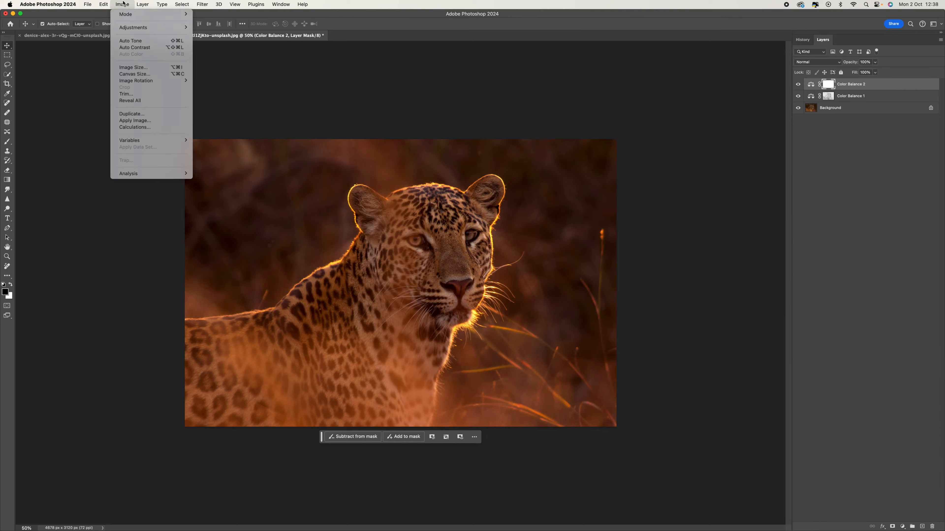
pyautogui.click(145, 122)
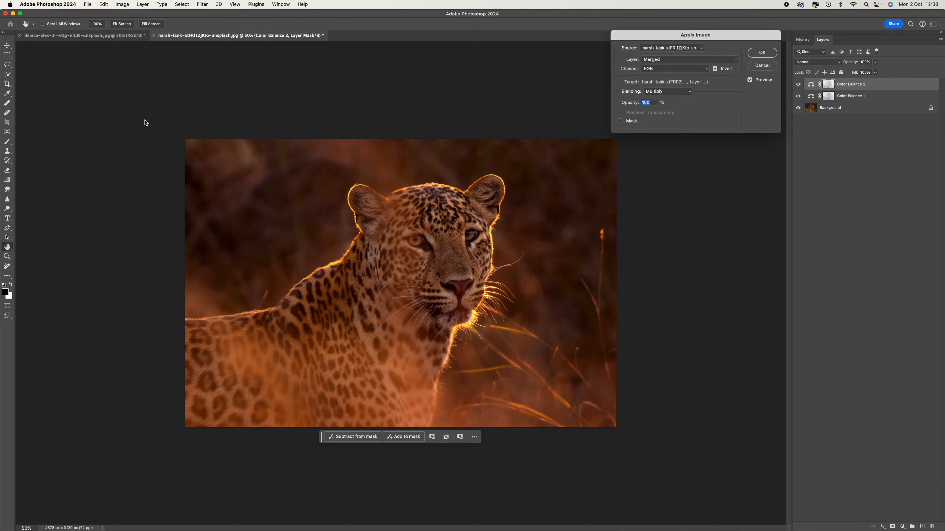
pyautogui.click(715, 69)
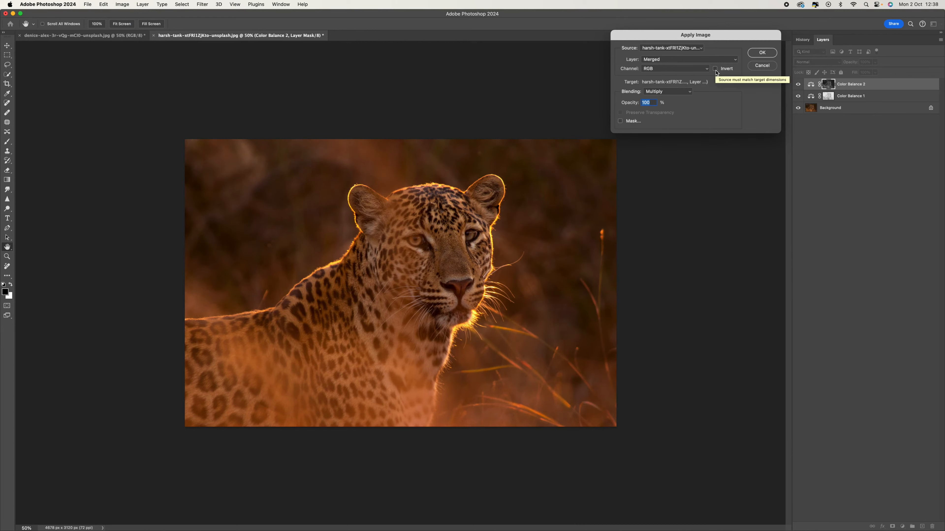
pyautogui.click(762, 53)
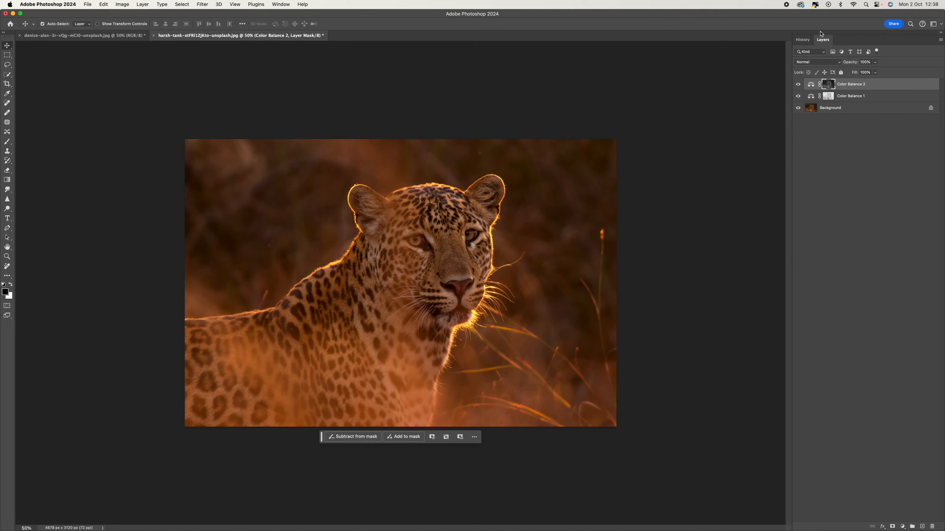
# Take a history snapshot of the graded leopard photo and compare it repeatedly with the original state, ending on the graded version.
pyautogui.click(802, 39)
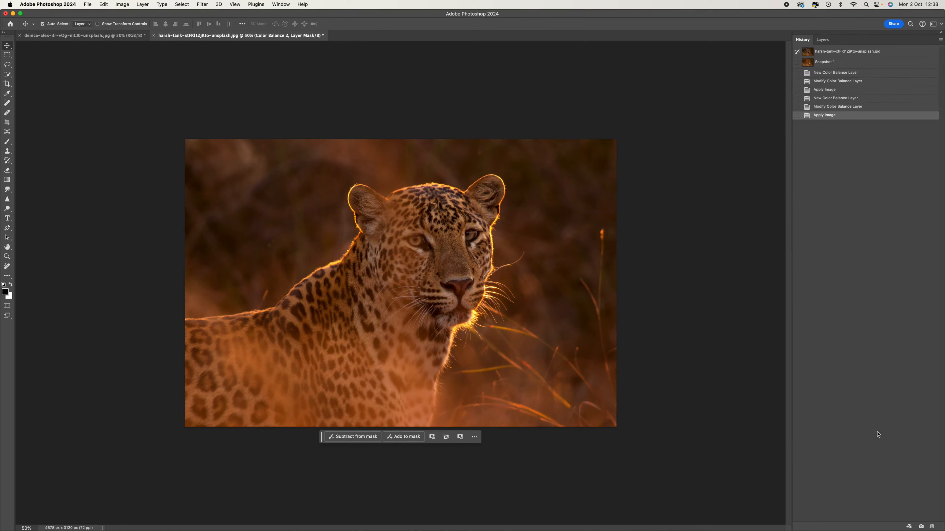
pyautogui.click(921, 526)
pyautogui.click(849, 53)
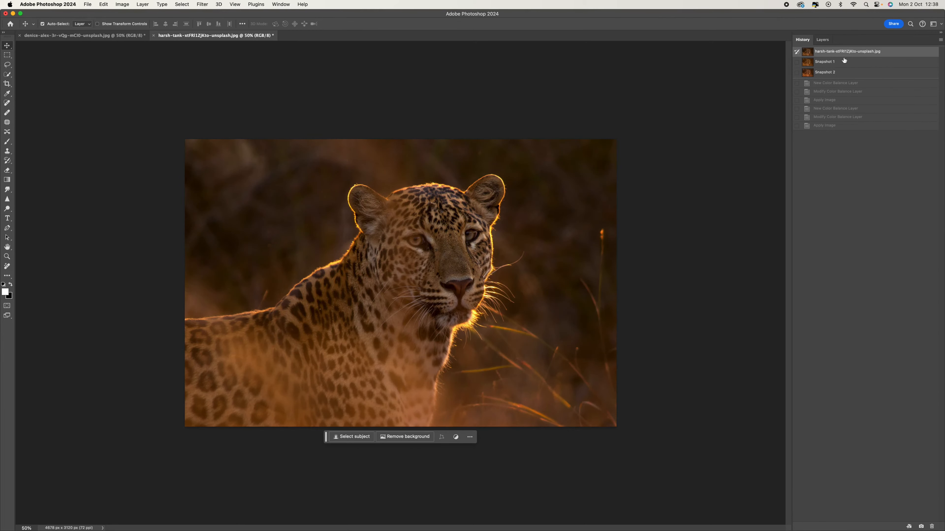
pyautogui.click(858, 74)
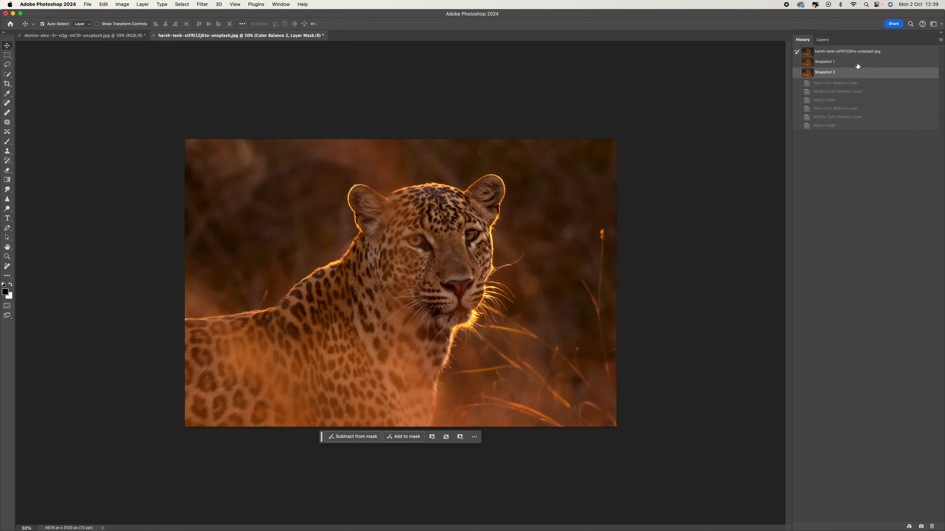
pyautogui.click(857, 66)
pyautogui.click(854, 72)
pyautogui.click(856, 54)
pyautogui.click(853, 74)
pyautogui.click(857, 52)
pyautogui.click(855, 74)
pyautogui.click(859, 55)
pyautogui.click(856, 74)
# Switch to the buffalo photo and compare its original state with its two history snapshots.
pyautogui.click(111, 36)
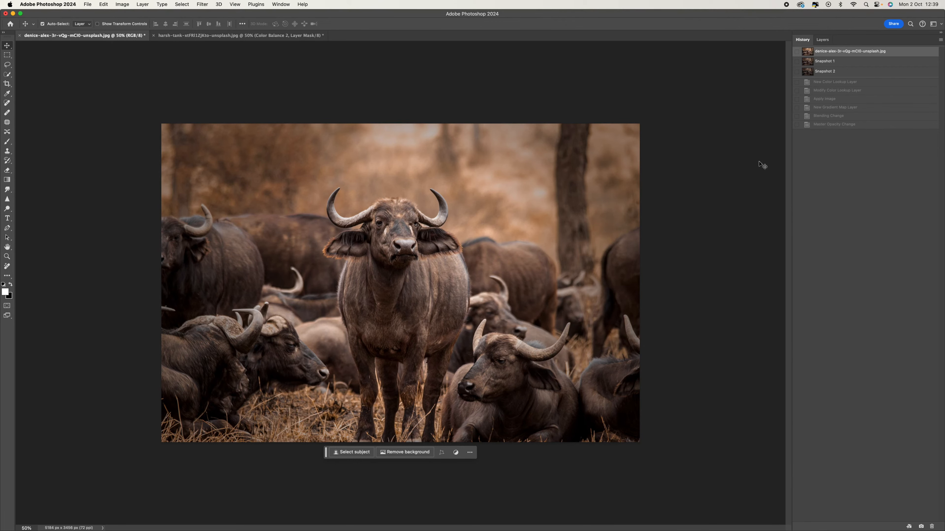
pyautogui.click(827, 74)
pyautogui.click(841, 61)
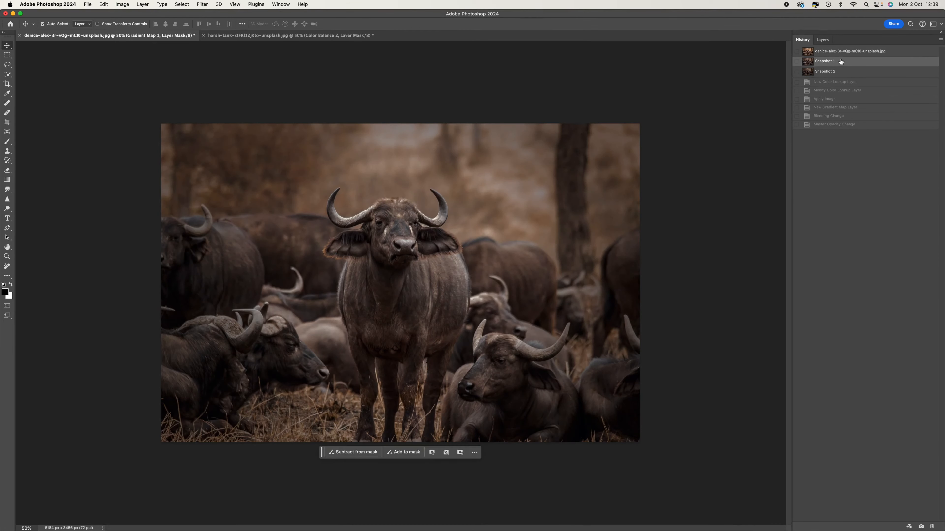
pyautogui.click(838, 72)
pyautogui.click(842, 62)
pyautogui.click(843, 51)
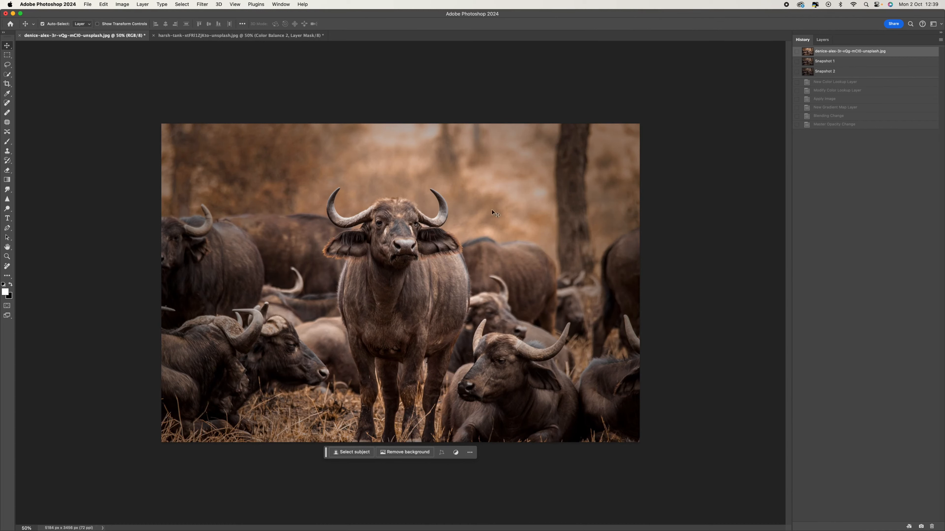
pyautogui.click(859, 63)
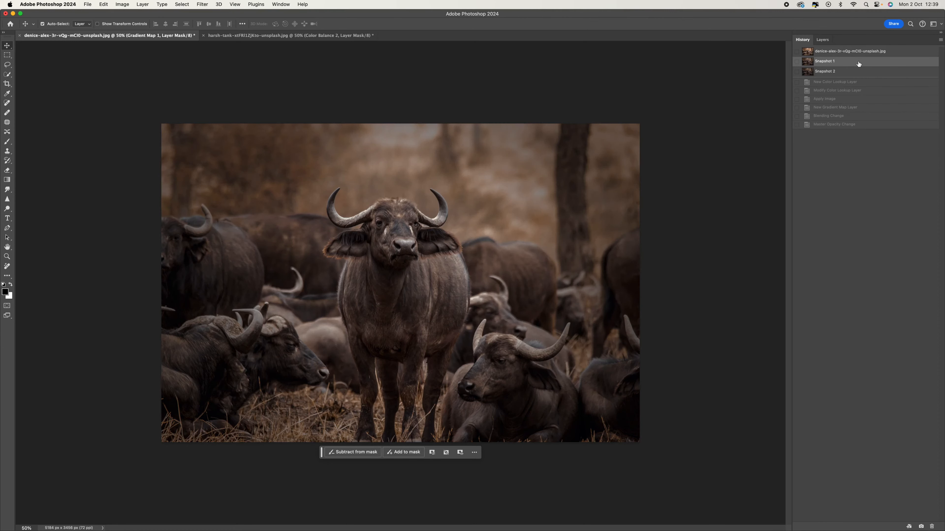
# Return the buffalo photo to its original history state and add a Color Lookup adjustment layer using the FoggyNight.3DL 3D LUT.
pyautogui.click(859, 52)
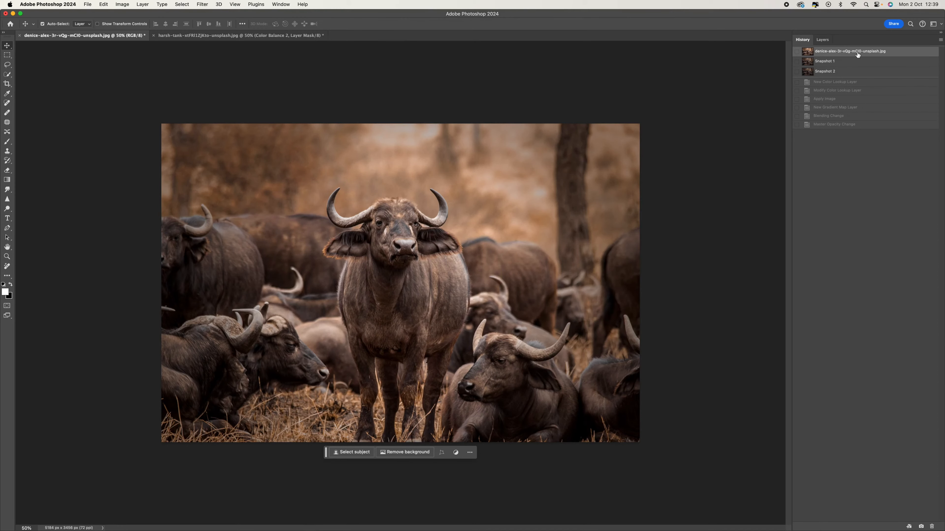
pyautogui.click(820, 43)
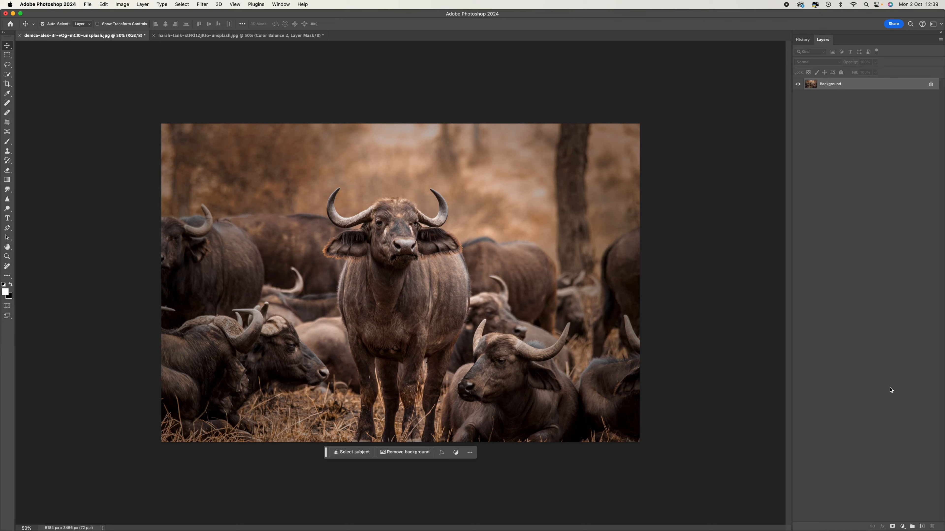
pyautogui.click(902, 527)
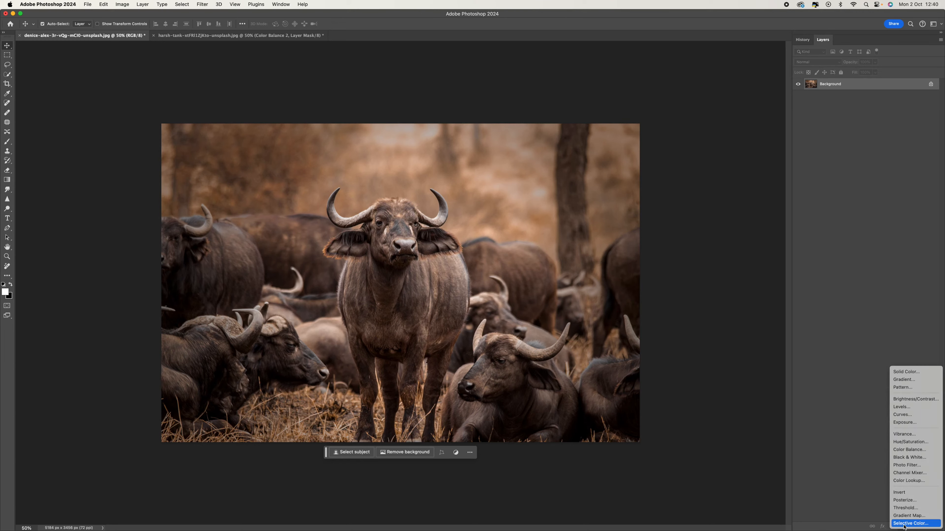
pyautogui.click(908, 481)
pyautogui.click(761, 127)
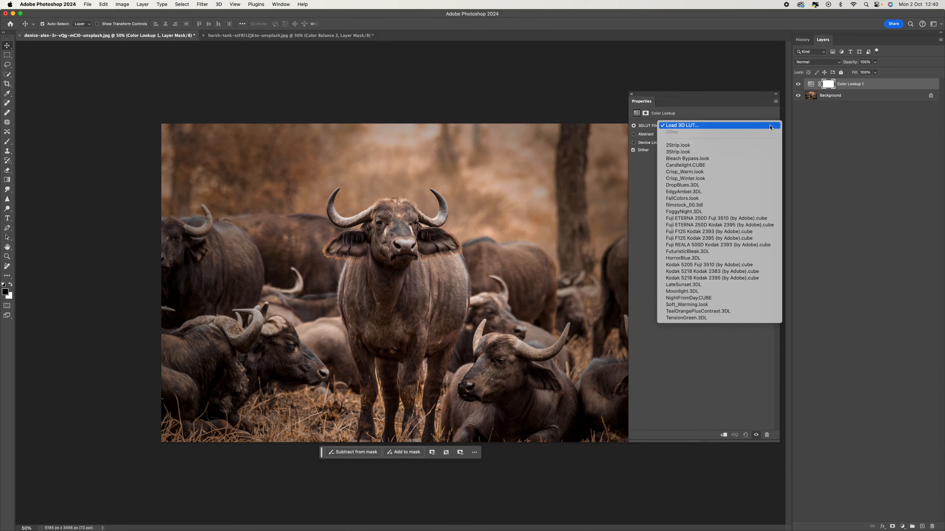
pyautogui.click(722, 212)
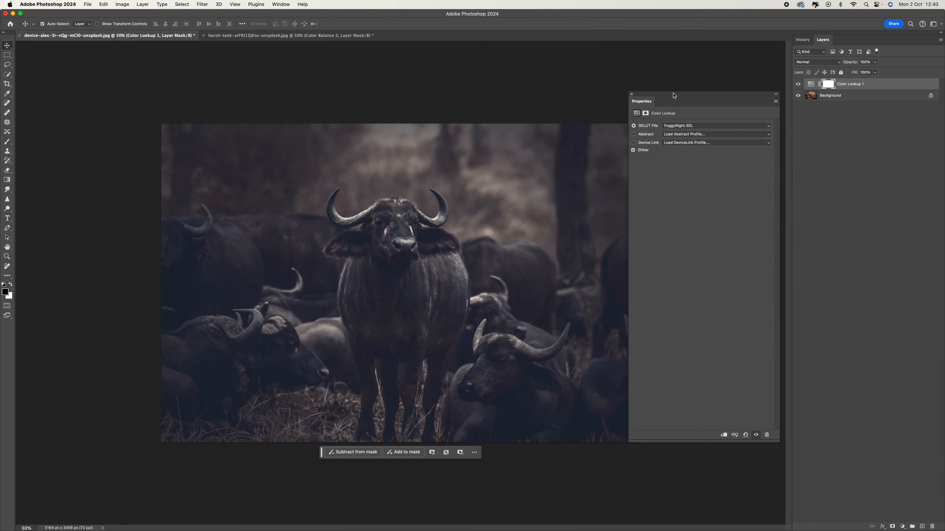
pyautogui.click(632, 94)
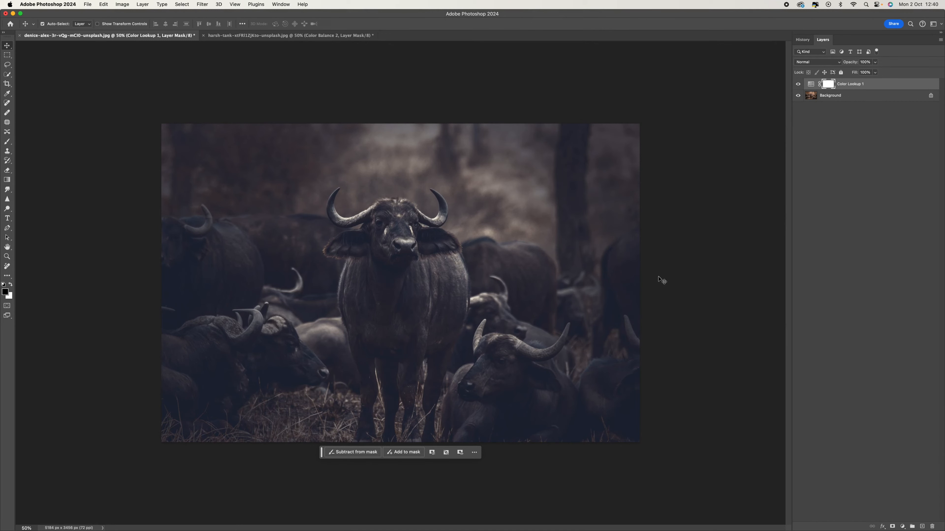
# Apply the merged RGB image to the Color Lookup mask in Multiply mode at 100% opacity with Invert disabled.
pyautogui.click(124, 5)
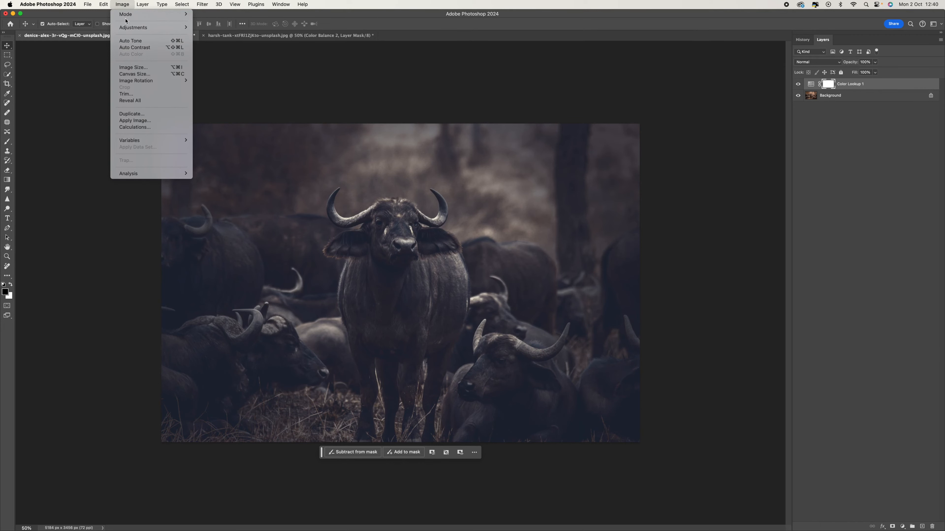
pyautogui.click(136, 121)
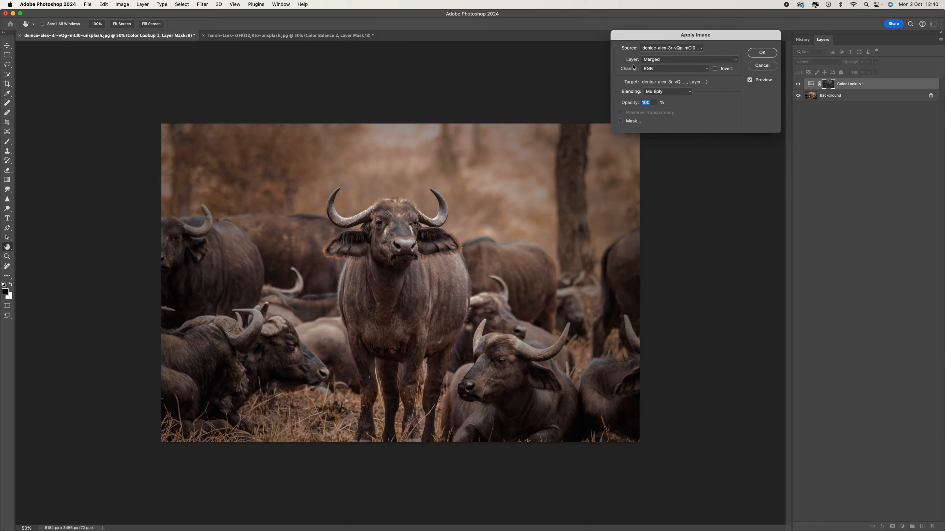
pyautogui.click(679, 93)
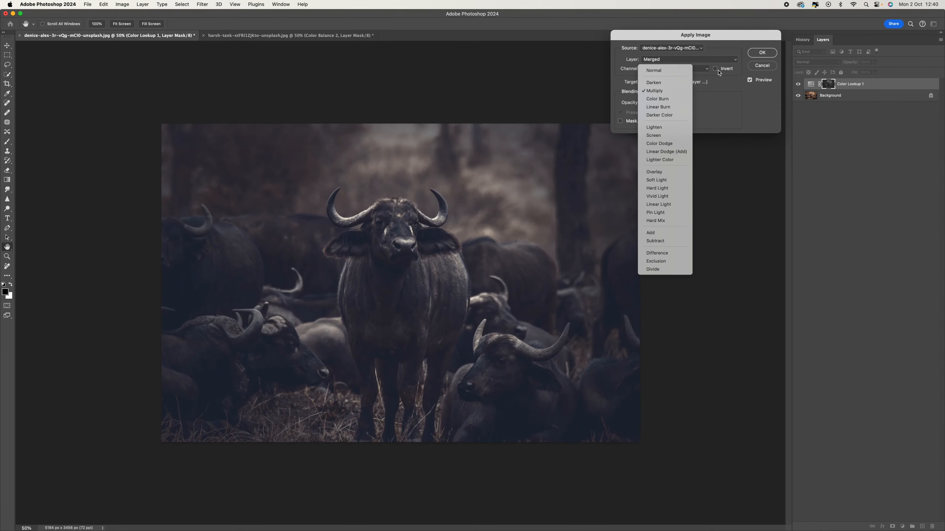
pyautogui.click(655, 91)
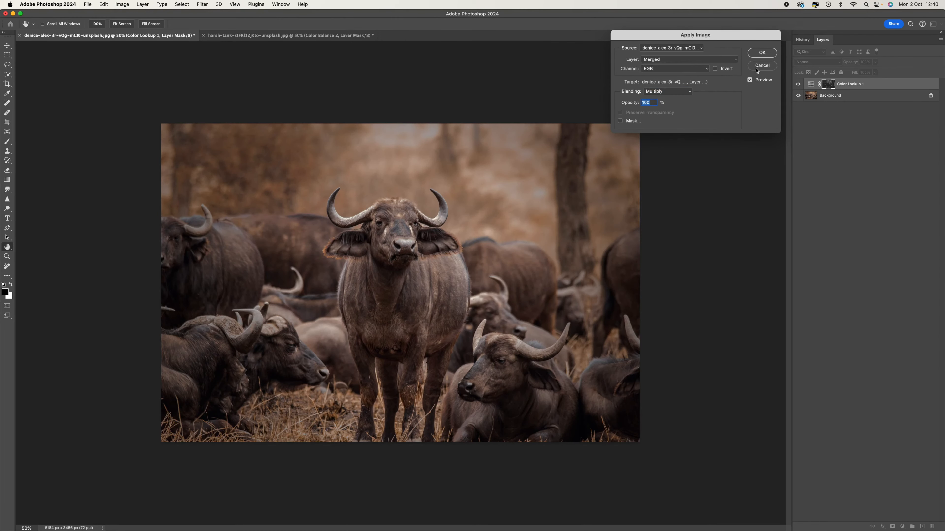
pyautogui.click(767, 56)
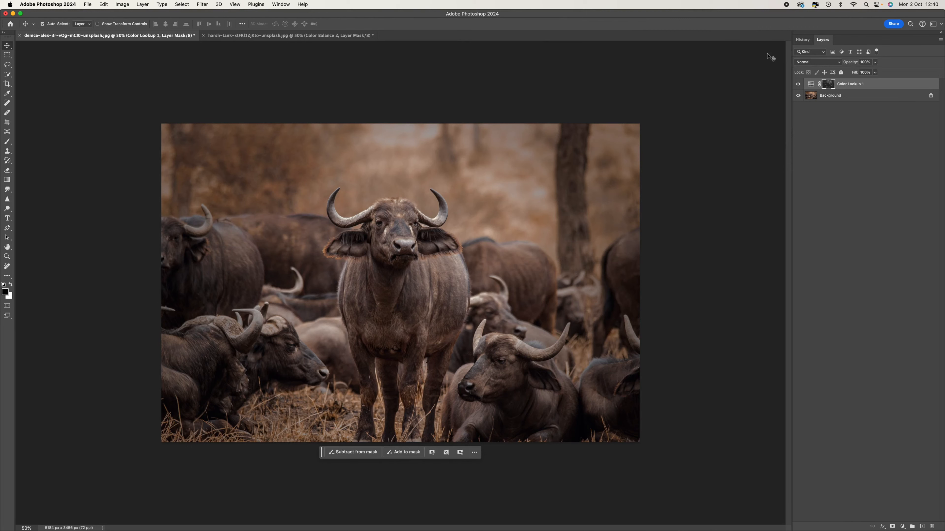
# Add a Gradient Map adjustment layer above the Color Lookup layer, using the Black, White preset from the Basics group.
pyautogui.click(902, 527)
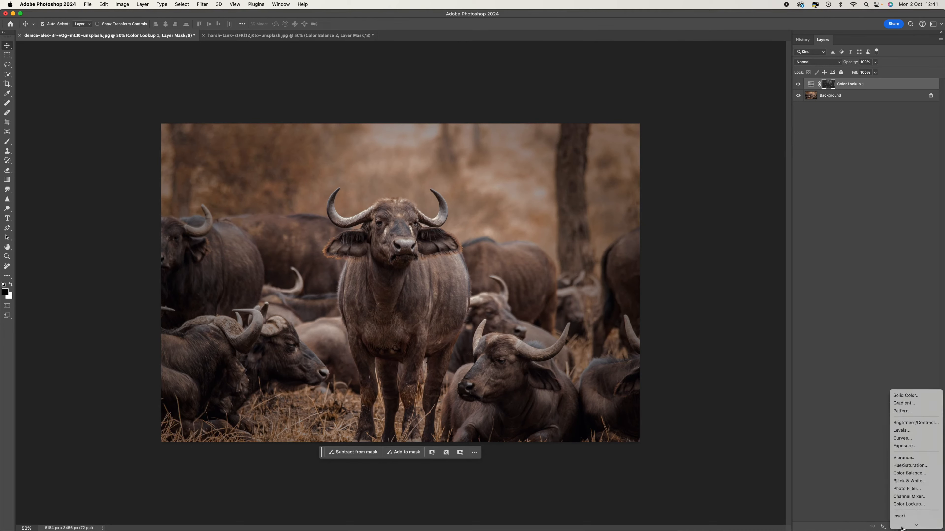
pyautogui.moveTo(902, 527)
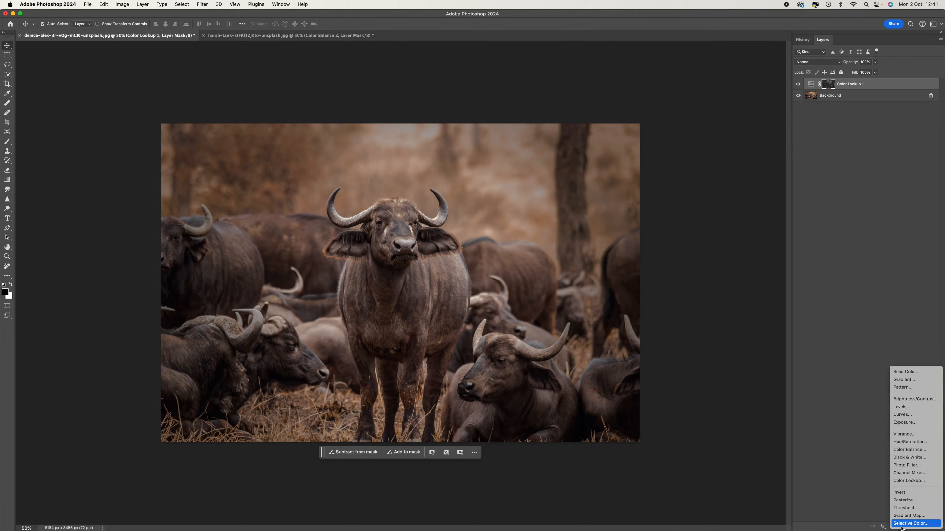
pyautogui.click(923, 516)
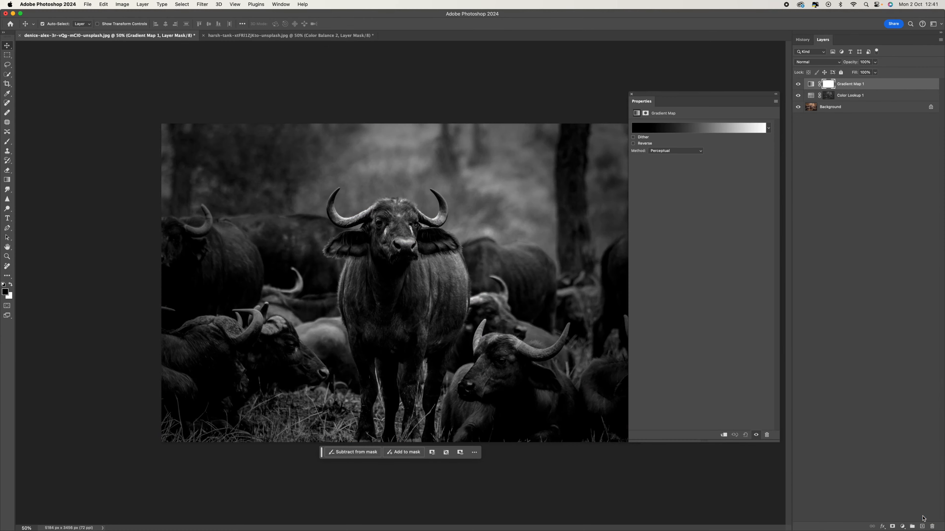
pyautogui.click(664, 130)
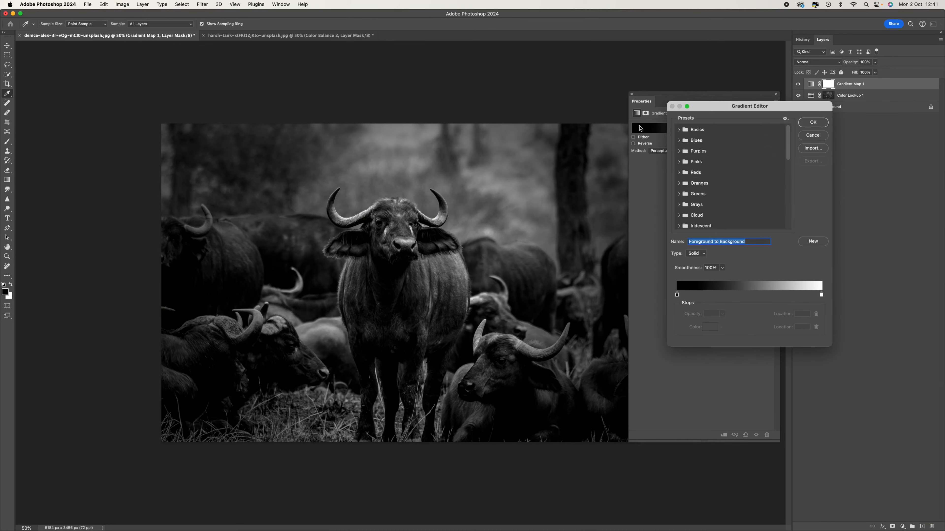
pyautogui.moveTo(727, 109); pyautogui.dragTo(712, 157)
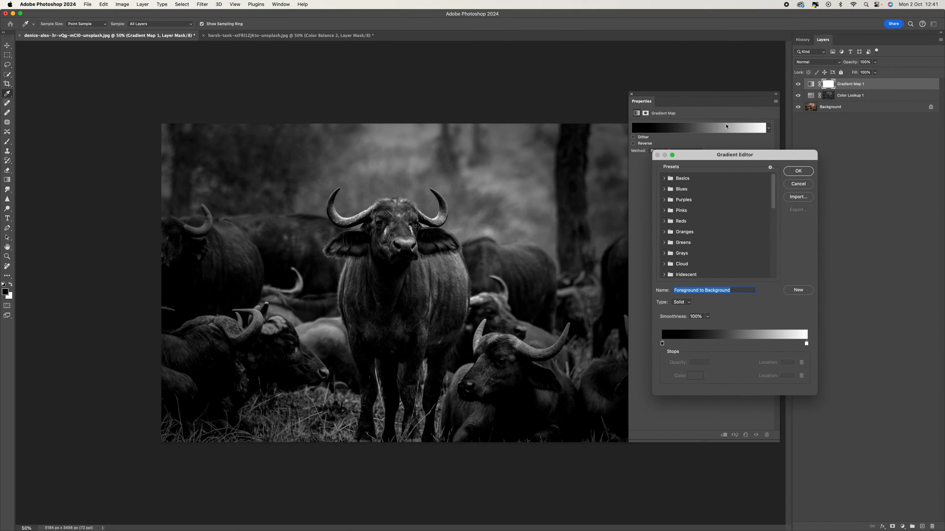
pyautogui.click(664, 179)
pyautogui.click(677, 216)
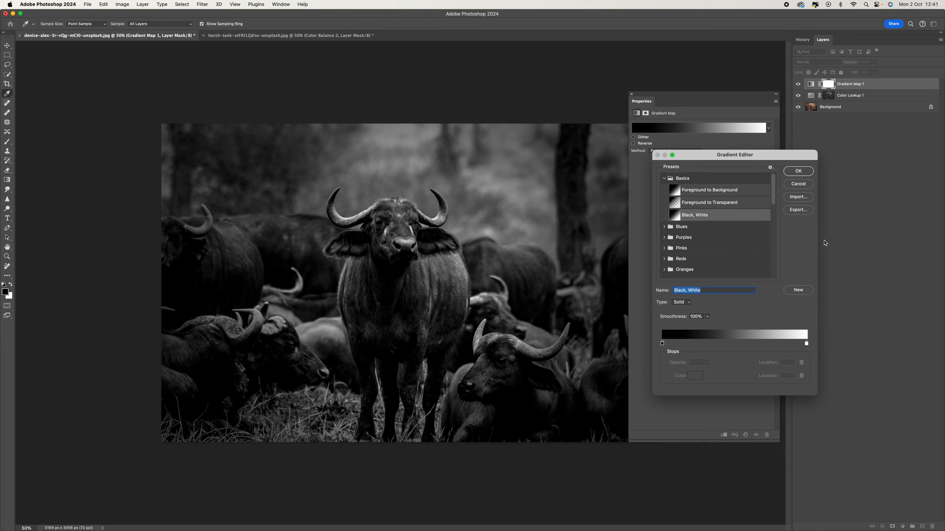
pyautogui.click(802, 171)
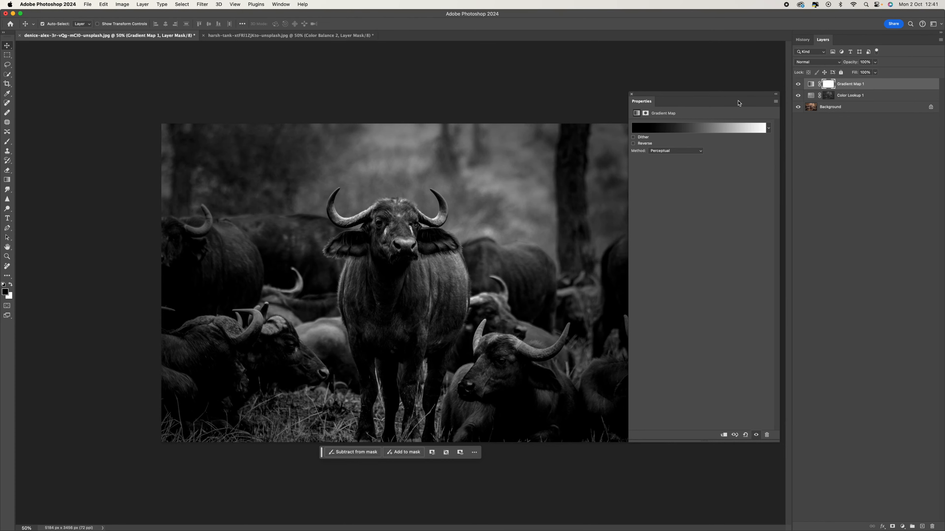
# Set the Gradient Map layer to Multiply blending at 47% opacity.
pyautogui.click(839, 64)
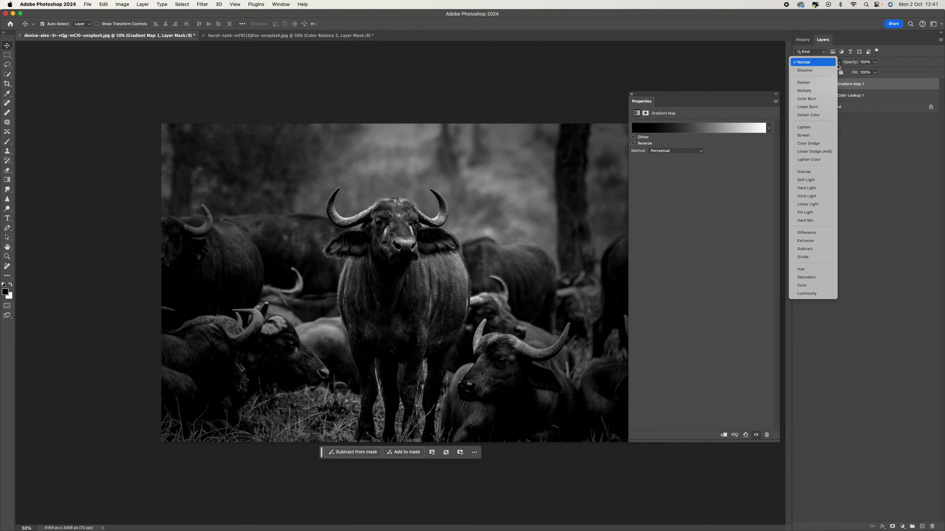
pyautogui.click(827, 92)
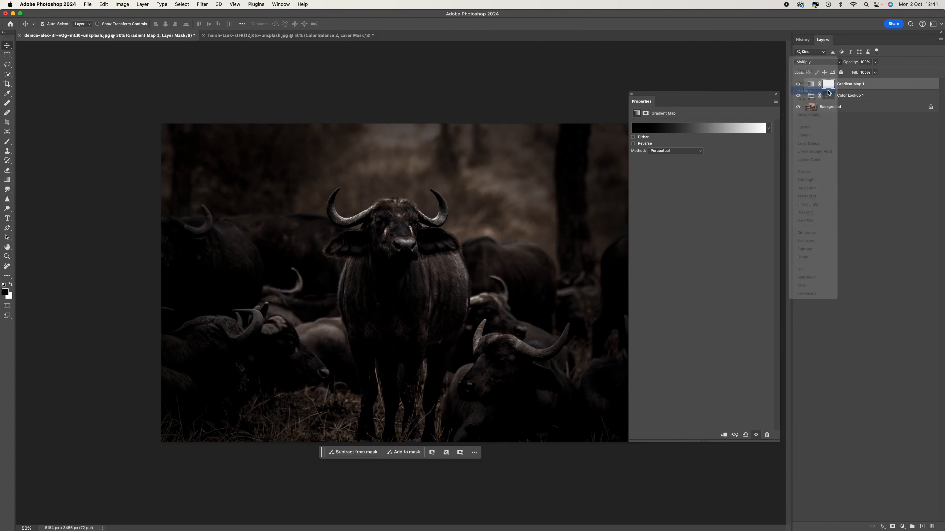
pyautogui.click(875, 62)
pyautogui.moveTo(876, 70); pyautogui.dragTo(857, 72)
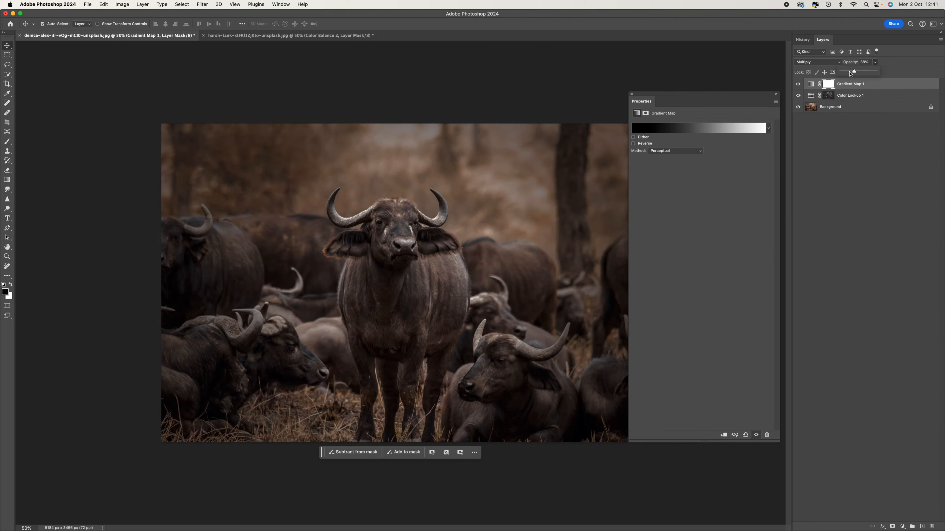
pyautogui.moveTo(848, 73); pyautogui.dragTo(834, 74)
pyautogui.moveTo(850, 74); pyautogui.dragTo(858, 74)
pyautogui.click(631, 95)
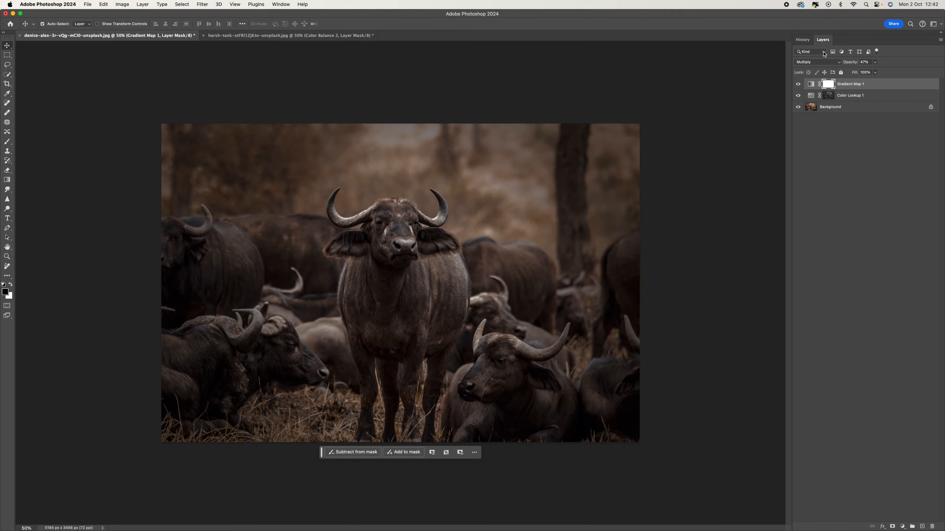
# Take a history snapshot of the graded buffalo photo and compare it repeatedly with the original state, ending on the graded version.
pyautogui.click(806, 40)
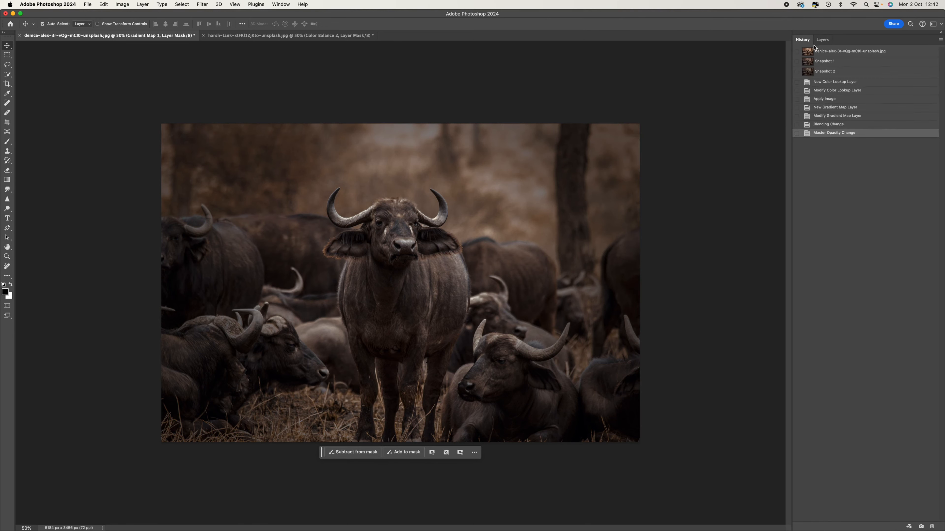
pyautogui.click(921, 526)
pyautogui.click(861, 51)
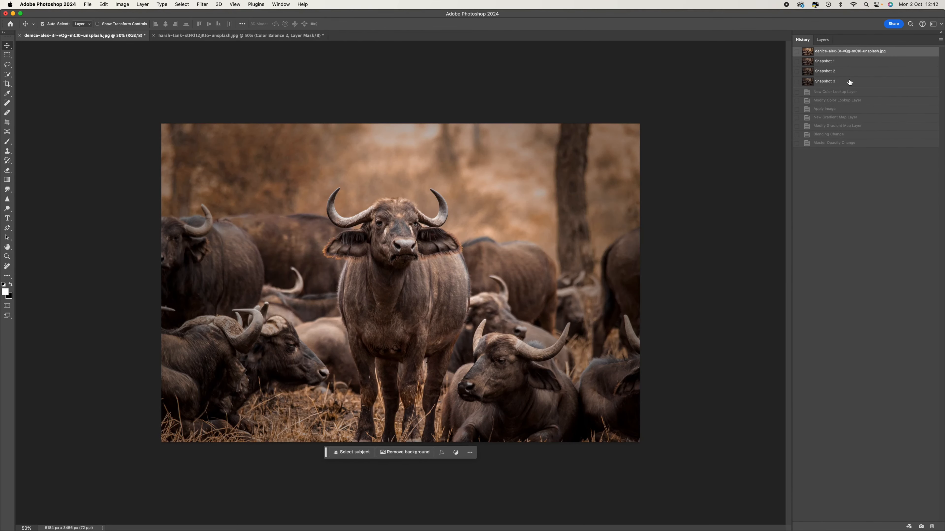
pyautogui.click(849, 82)
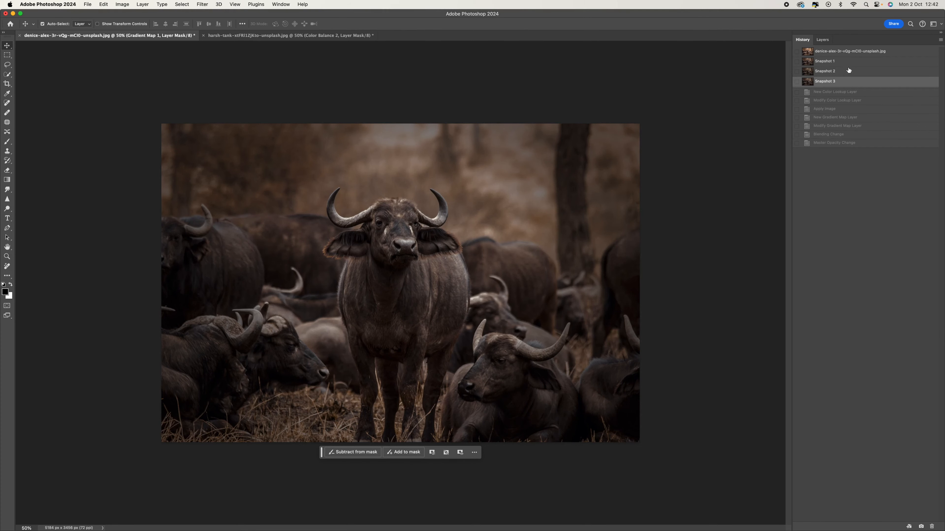
pyautogui.click(848, 53)
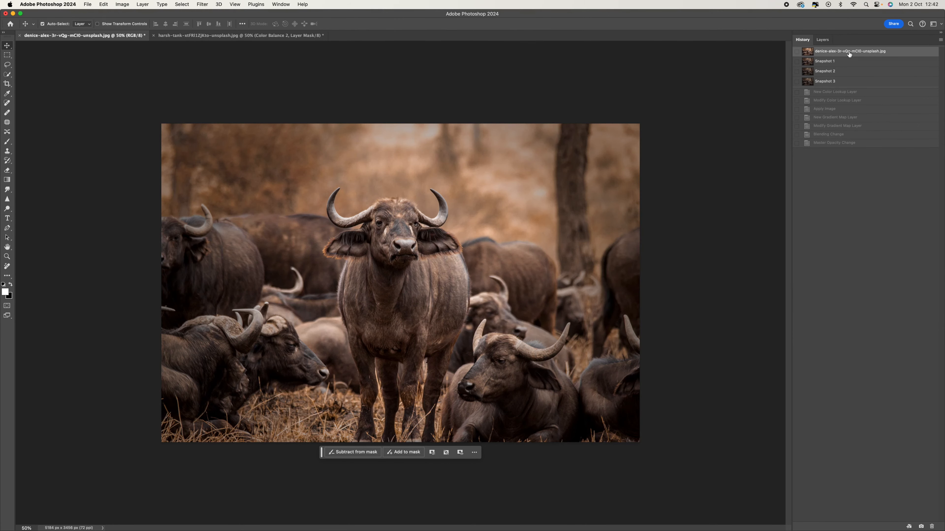
pyautogui.click(843, 82)
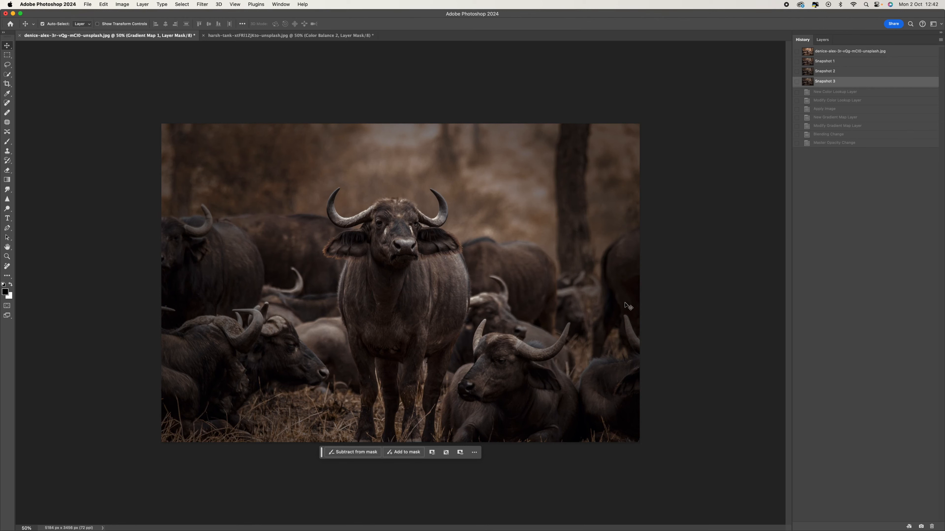
pyautogui.click(884, 53)
pyautogui.click(855, 85)
# Crop the graded buffalo photo to a 16:9 ratio, keeping the horns and legs in frame, and trim its outer edges slightly.
pyautogui.click(7, 84)
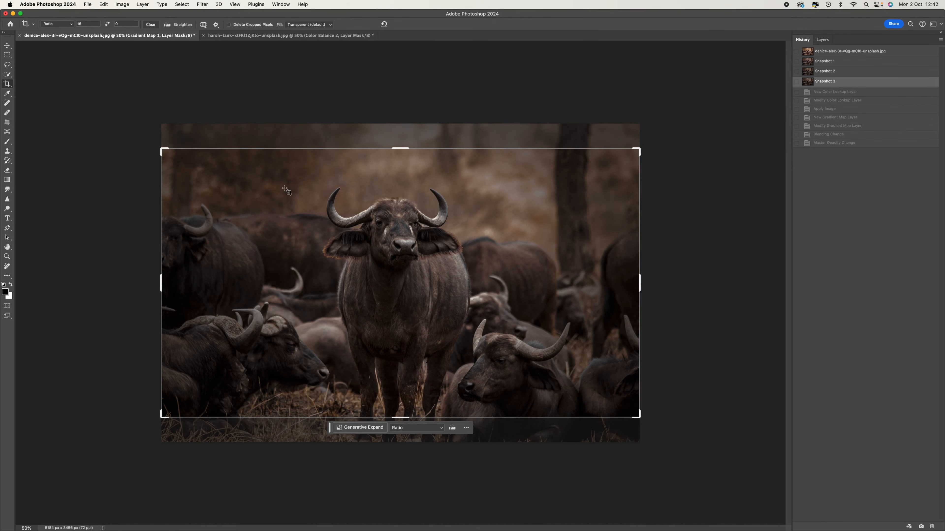
pyautogui.click(411, 254)
pyautogui.moveTo(411, 254); pyautogui.dragTo(409, 230)
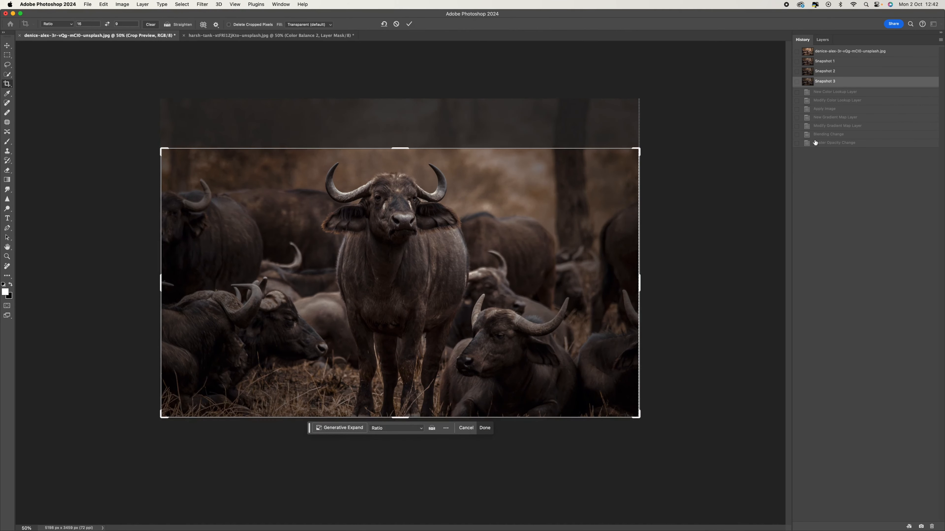
pyautogui.moveTo(637, 150); pyautogui.dragTo(636, 148)
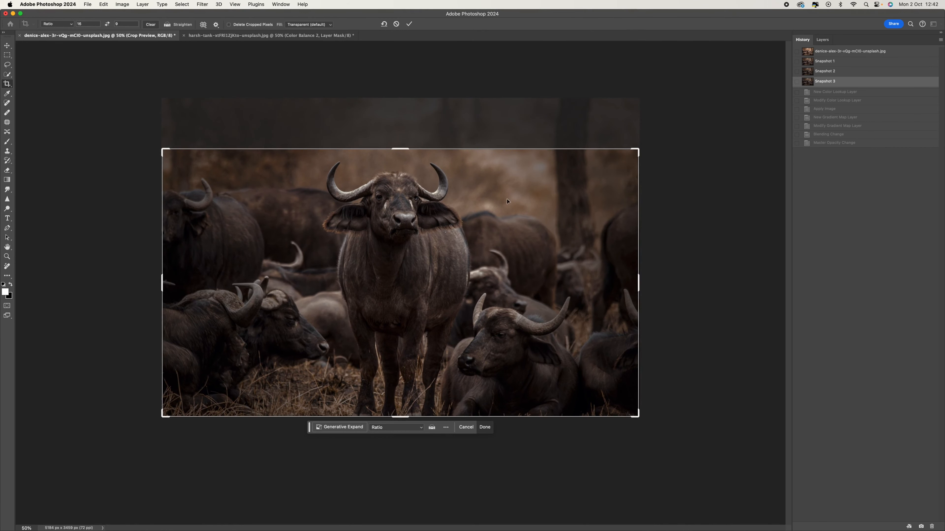
pyautogui.press('Return')
pyautogui.moveTo(161, 145); pyautogui.dragTo(763, 436)
pyautogui.moveTo(403, 417); pyautogui.dragTo(401, 416)
pyautogui.press('Return')
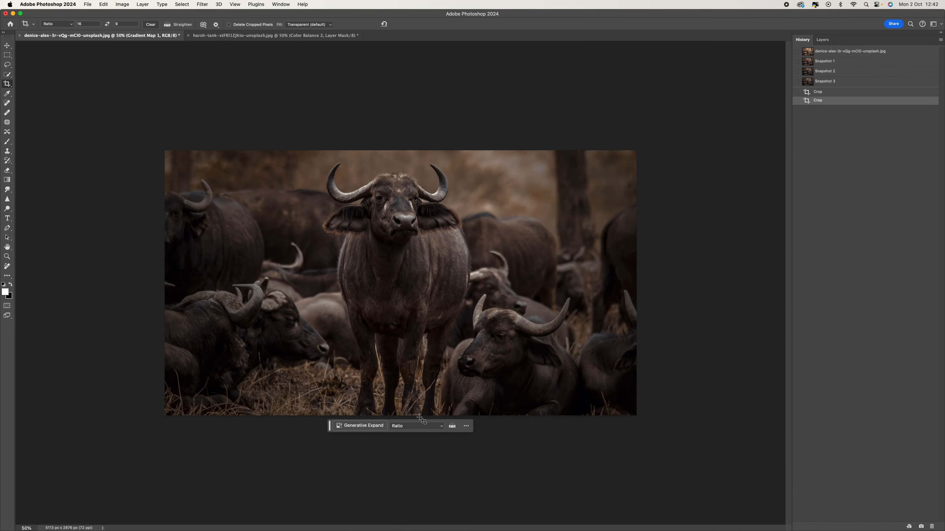
# View the cropped buffalo photo in full-screen mode, enlarged to fit the screen.
pyautogui.press('f')
pyautogui.press('f')
pyautogui.press('super+plus')
pyautogui.press('super+plus')
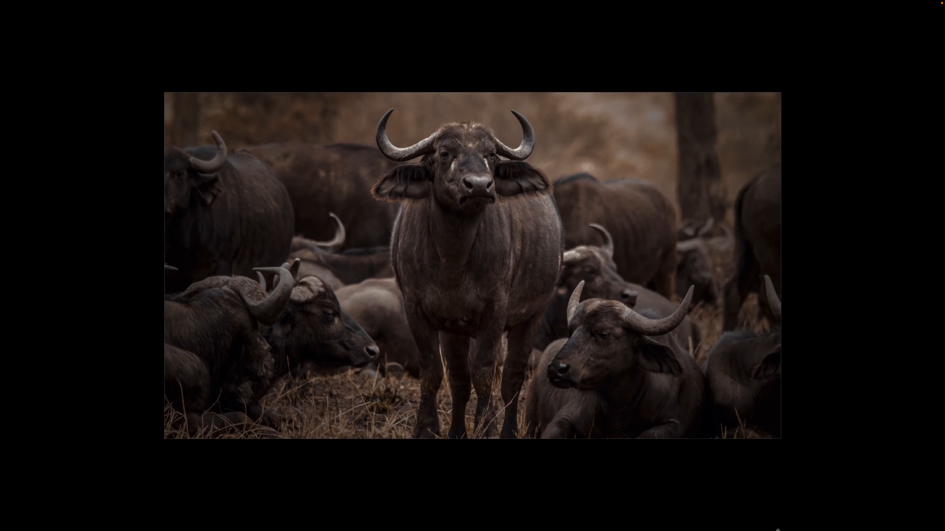
pyautogui.press('super+0')
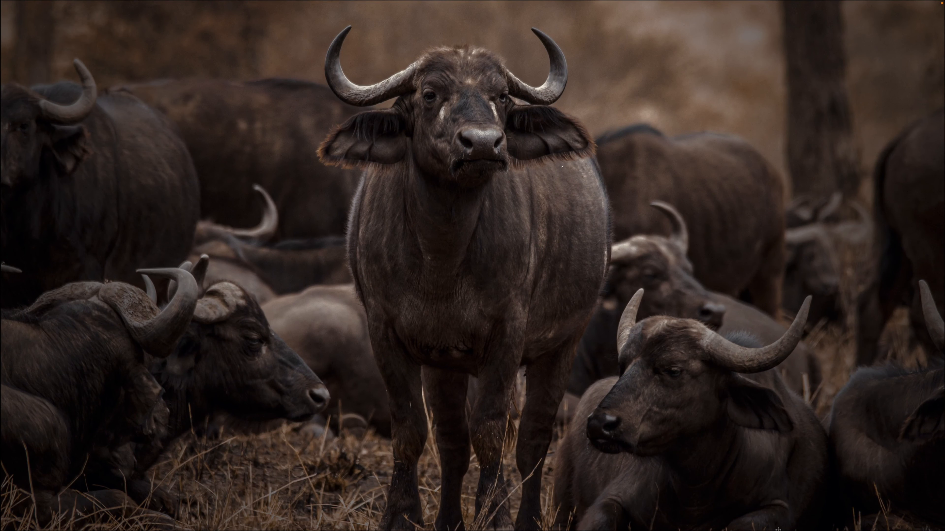
# Show the buffalo photo's original history state at 50% zoom, leave full-screen mode and switch to the leopard photo.
pyautogui.press('Tab')
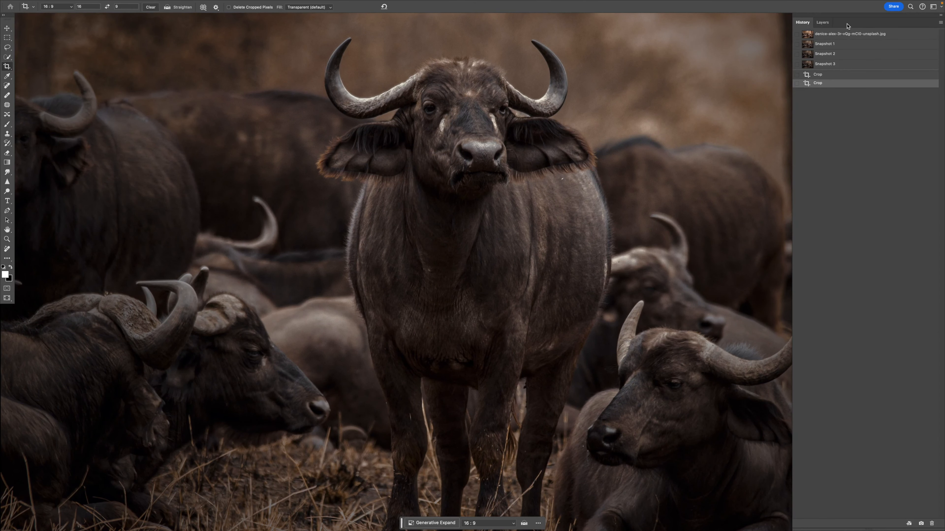
pyautogui.click(850, 36)
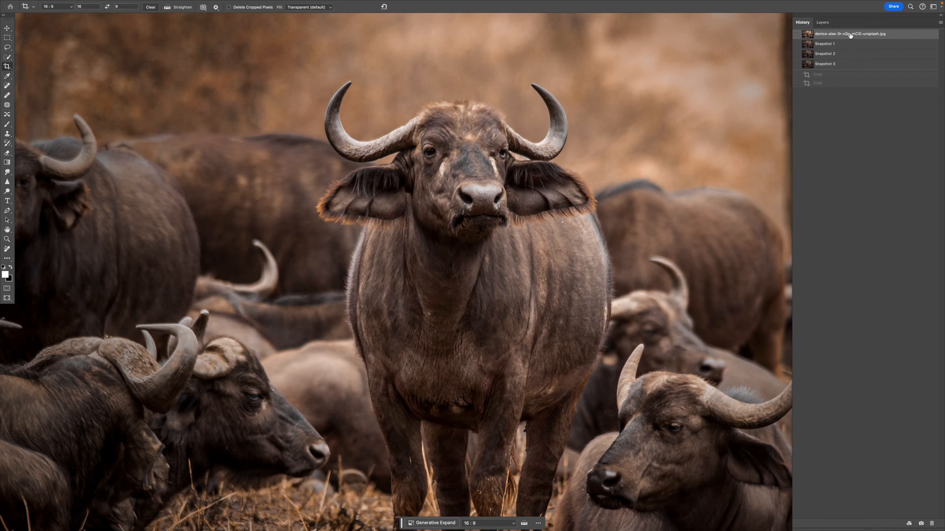
pyautogui.press('super+minus')
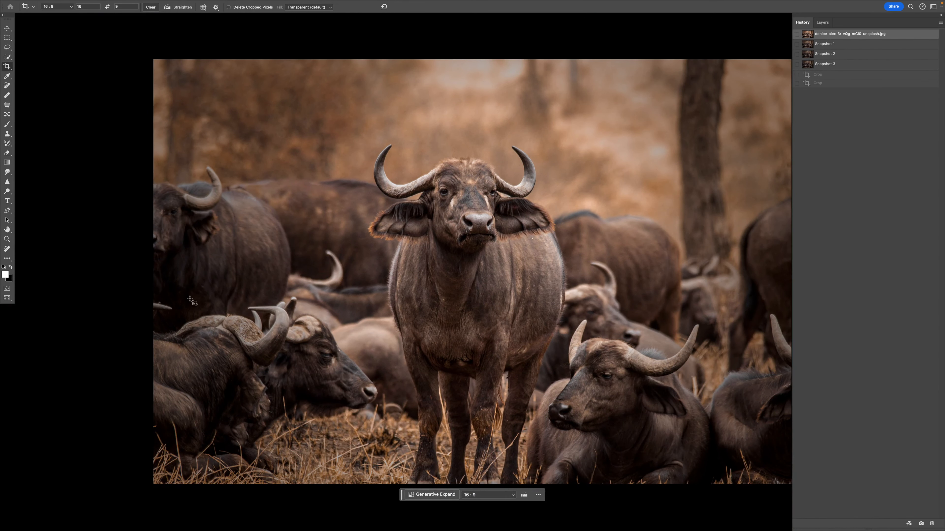
pyautogui.press('super+minus')
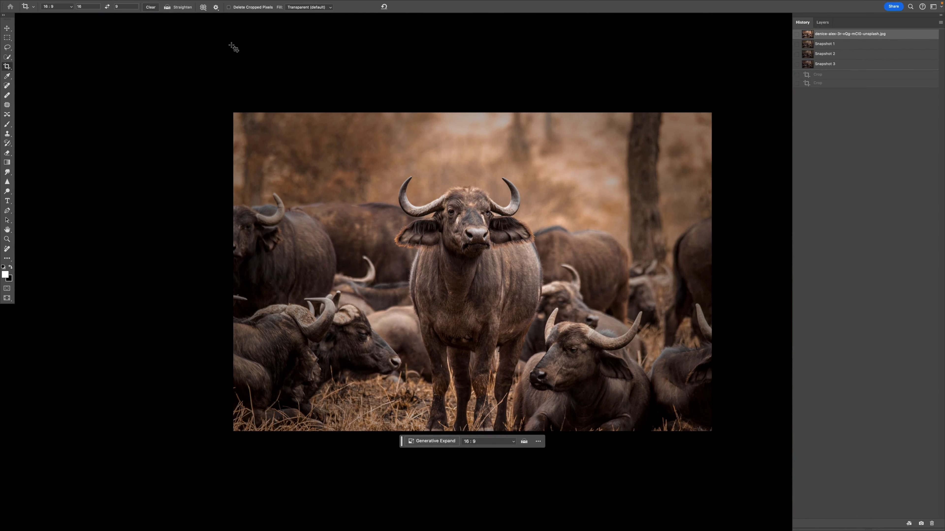
pyautogui.press('f')
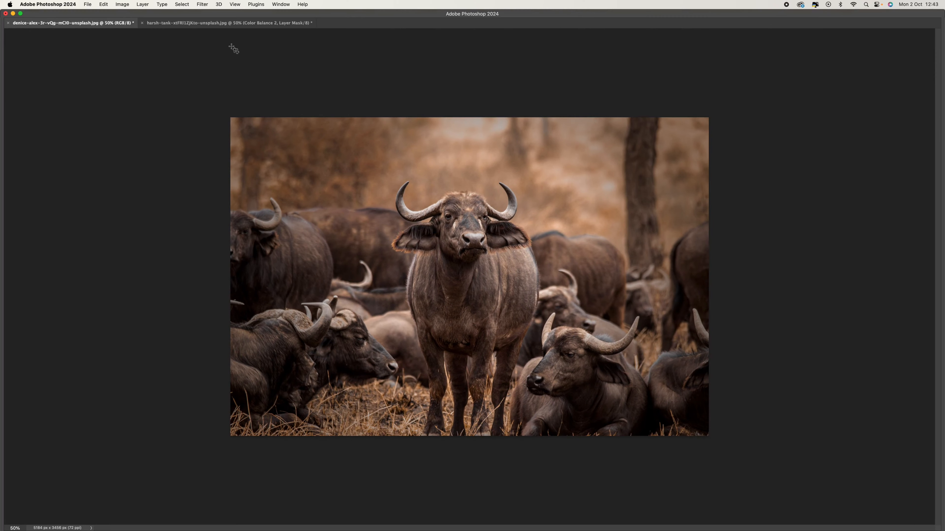
pyautogui.click(226, 23)
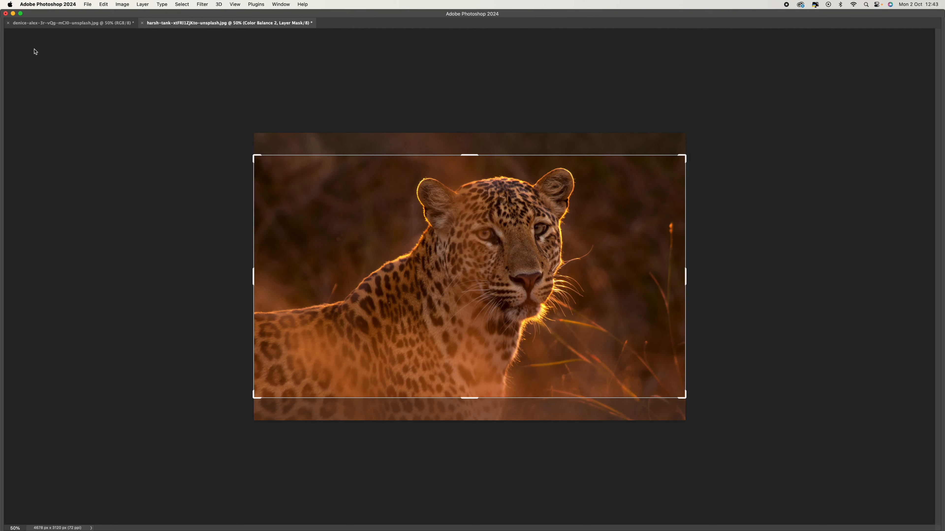